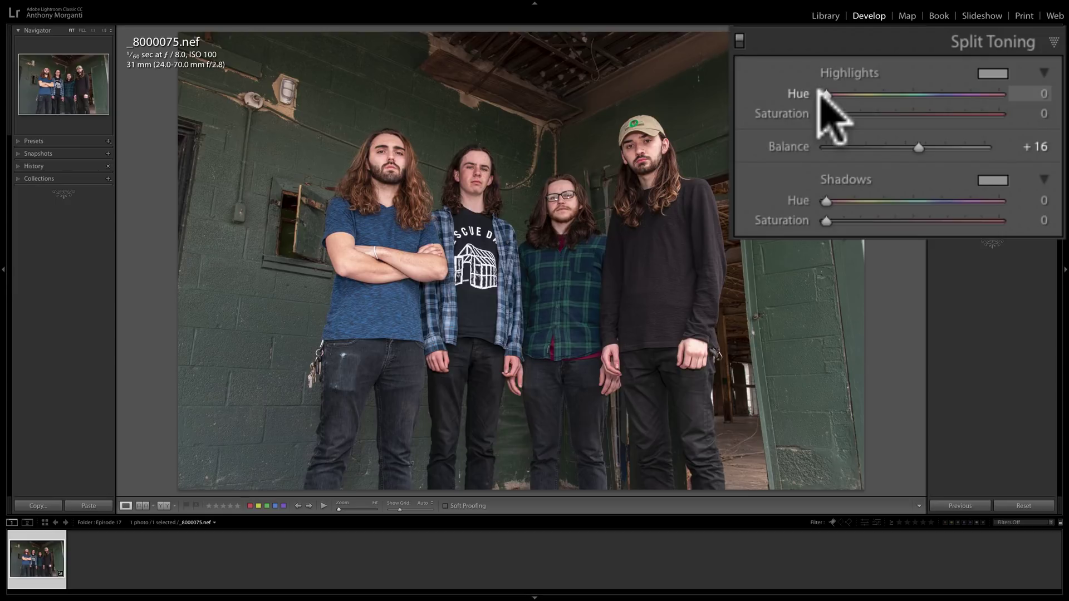
Tint the photo's highlights in Split Toning with hue 50 and saturation 53, previewing the hue at full strength.
left_click_drag(821, 92, 864, 94)
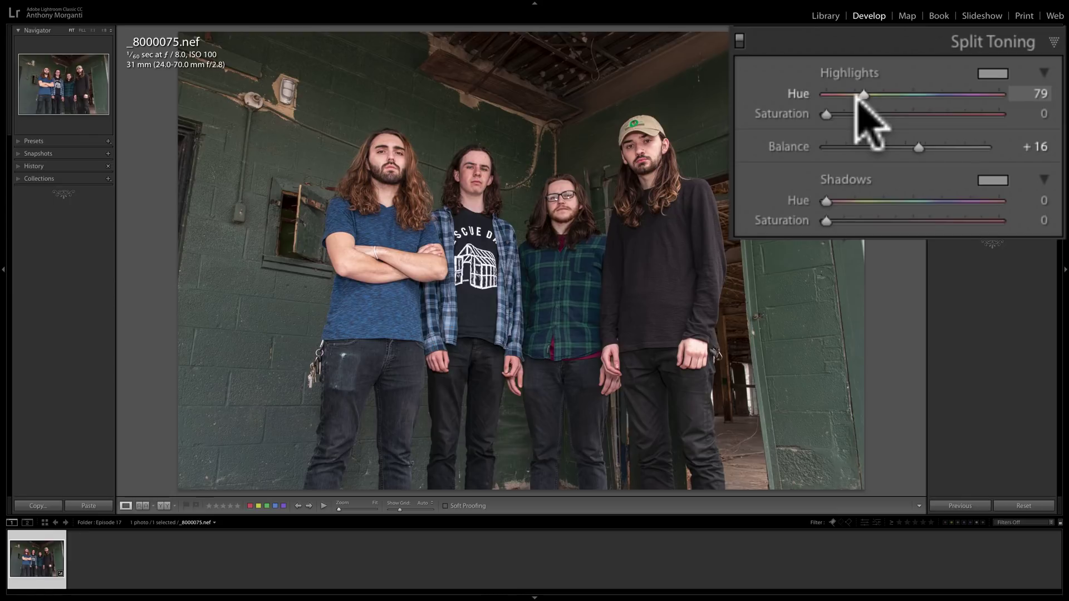
key("alt")
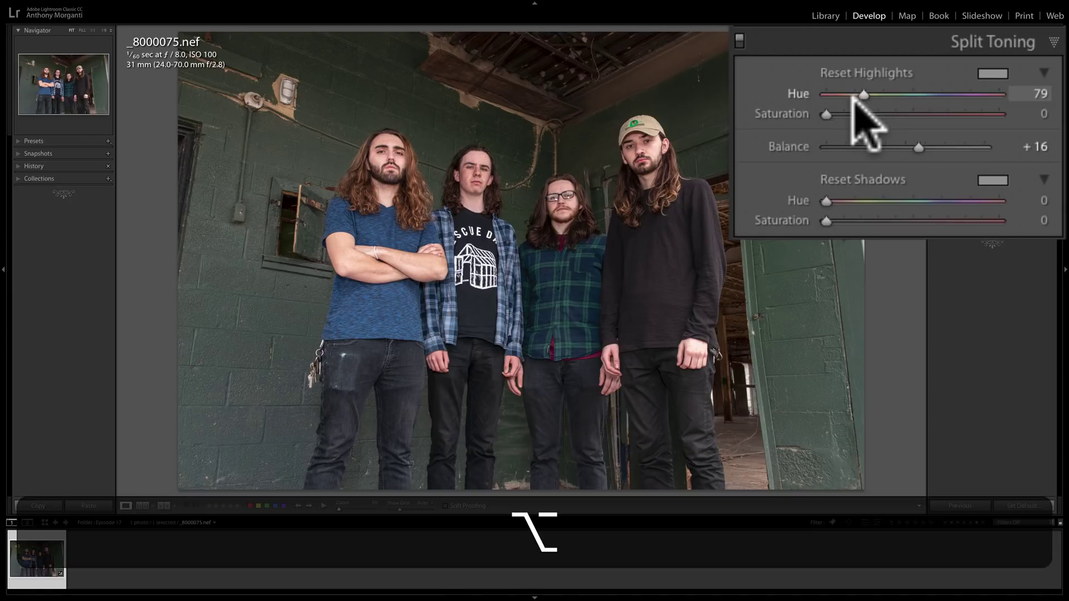
mouse_move(862, 93)
left_mouse_down()
mouse_move(1017, 94)
mouse_move(803, 94)
mouse_move(983, 94)
mouse_move(837, 95)
mouse_move(875, 96)
mouse_move(847, 96)
left_mouse_up()
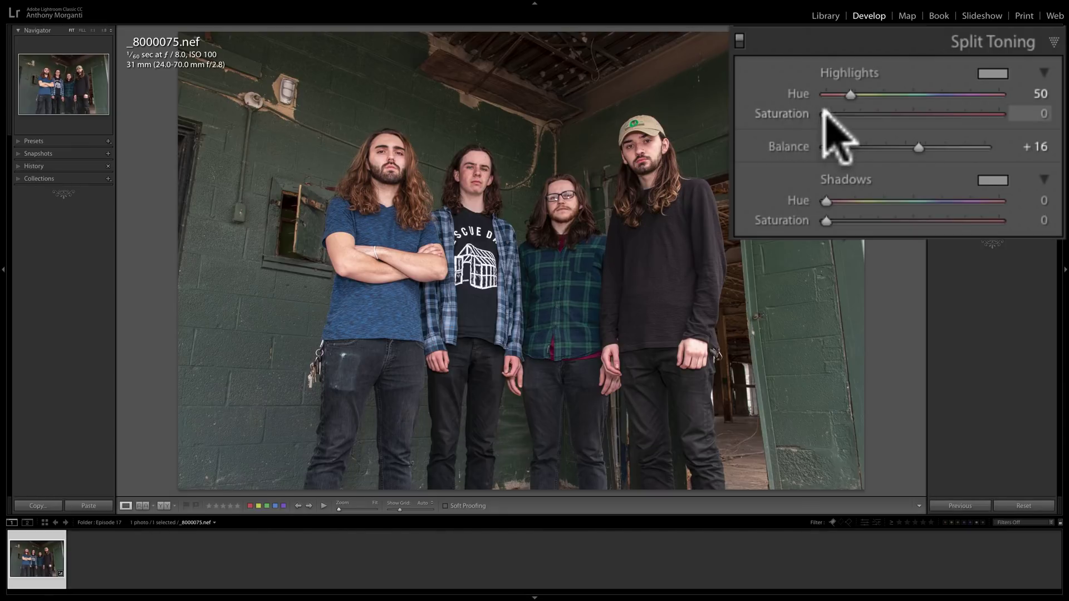
mouse_move(825, 115)
left_mouse_down()
mouse_move(931, 112)
mouse_move(910, 111)
left_mouse_up()
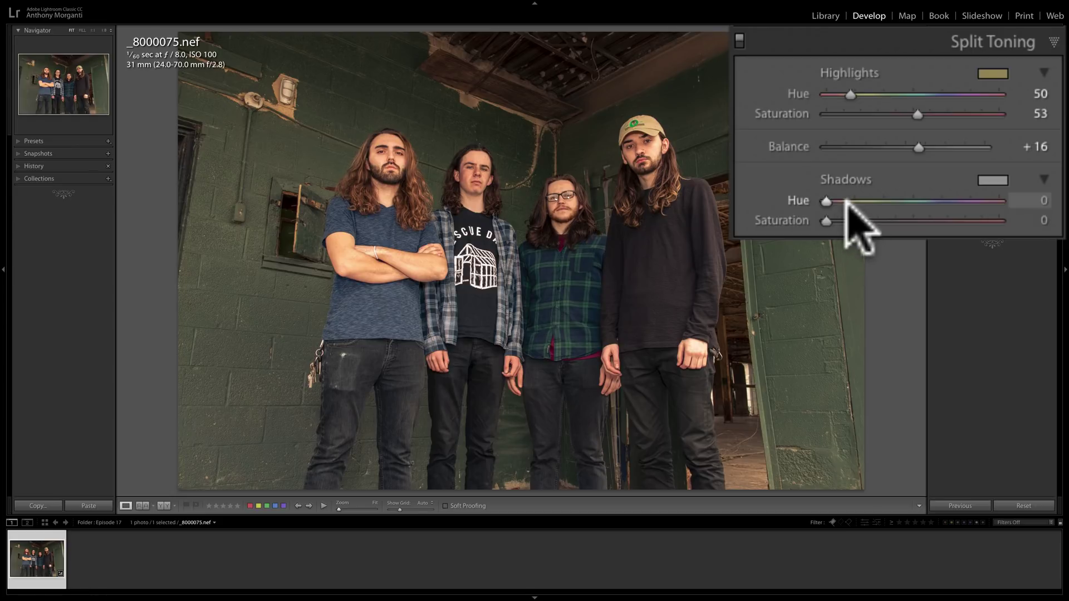
Tint the photo's shadows with hue 244 and saturation 69, previewing the hue at full strength.
key("alt")
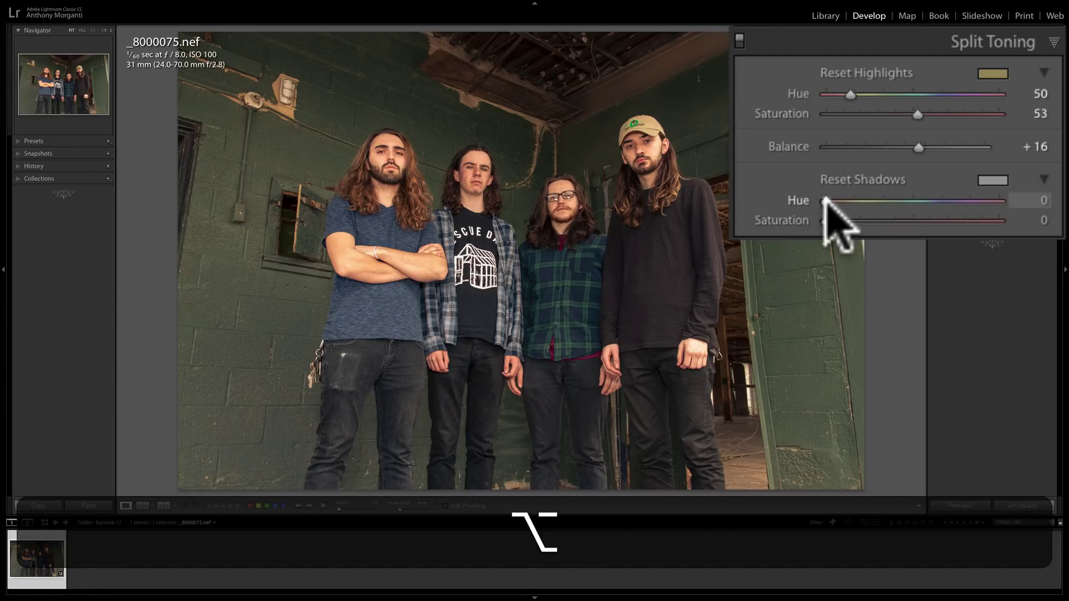
left_click_drag(826, 200, 944, 202)
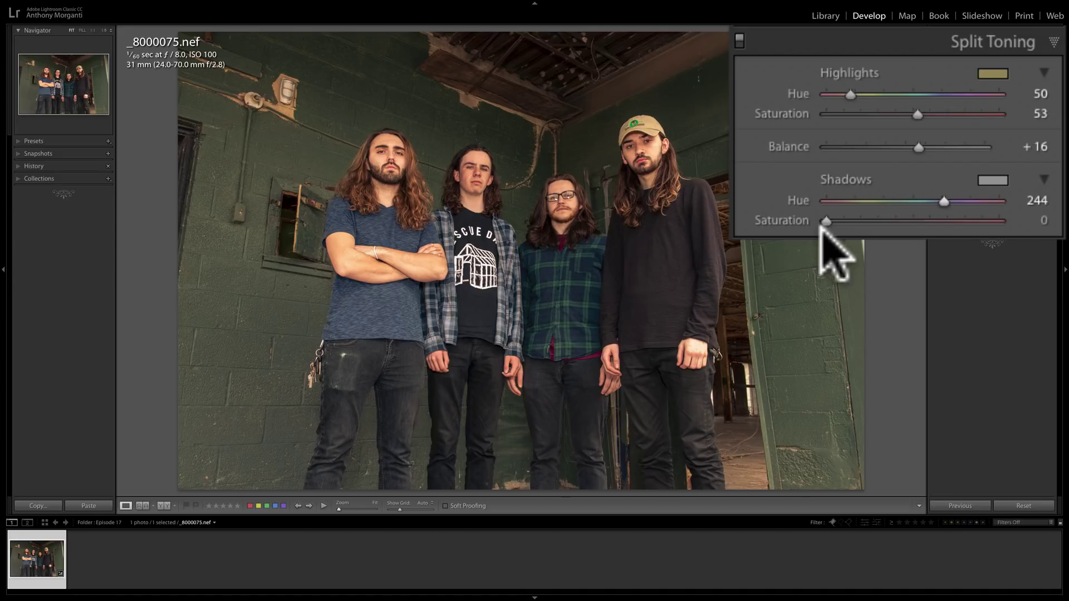
left_click_drag(826, 220, 945, 221)
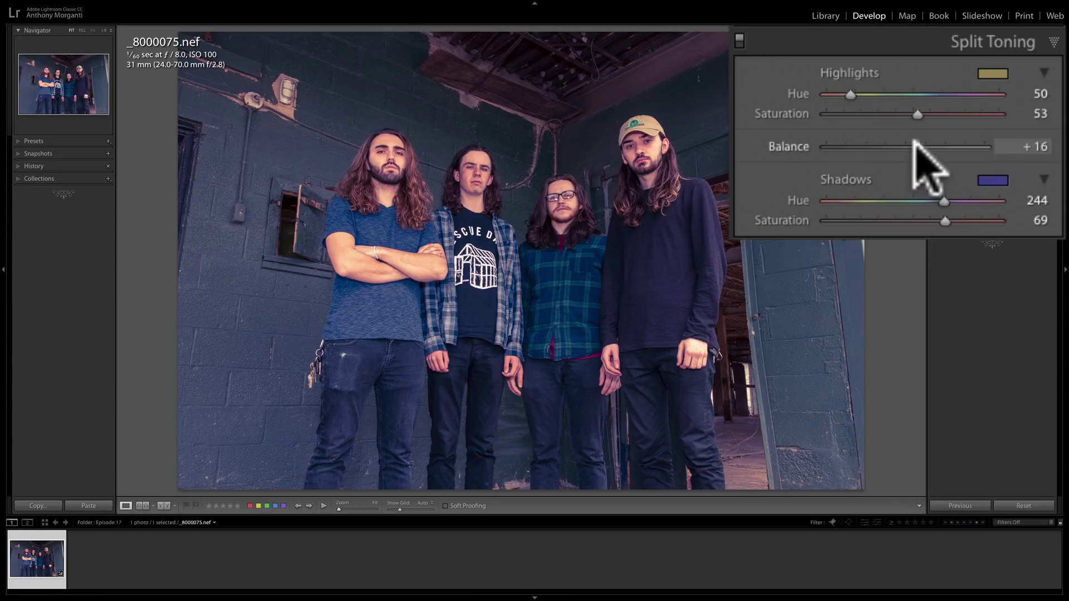
Try different Split Toning balance values from +52 to +100 and down to -100.
left_click_drag(914, 142, 942, 143)
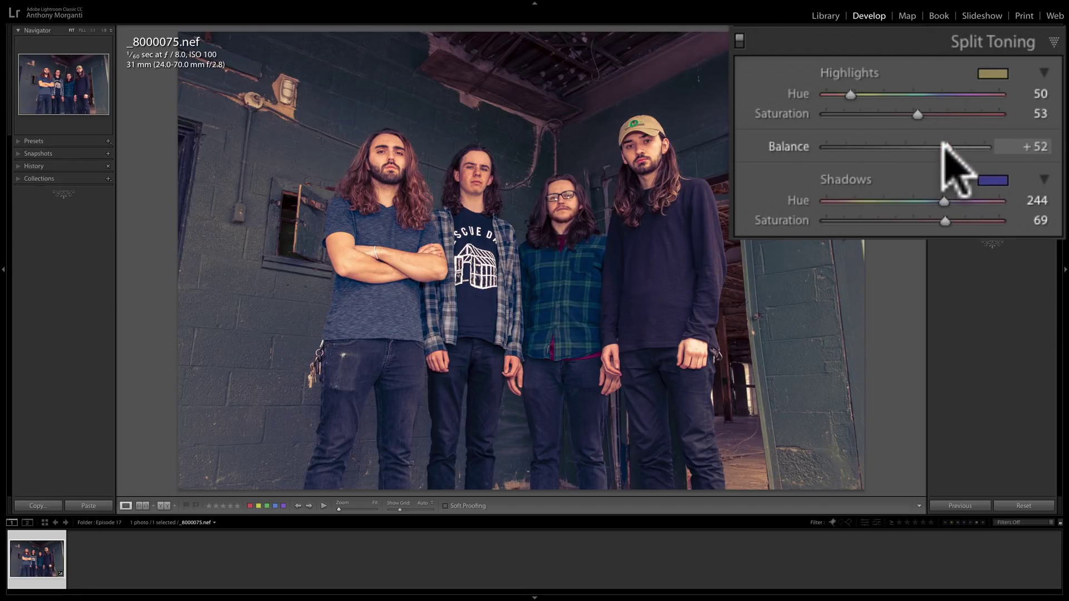
left_click(943, 144)
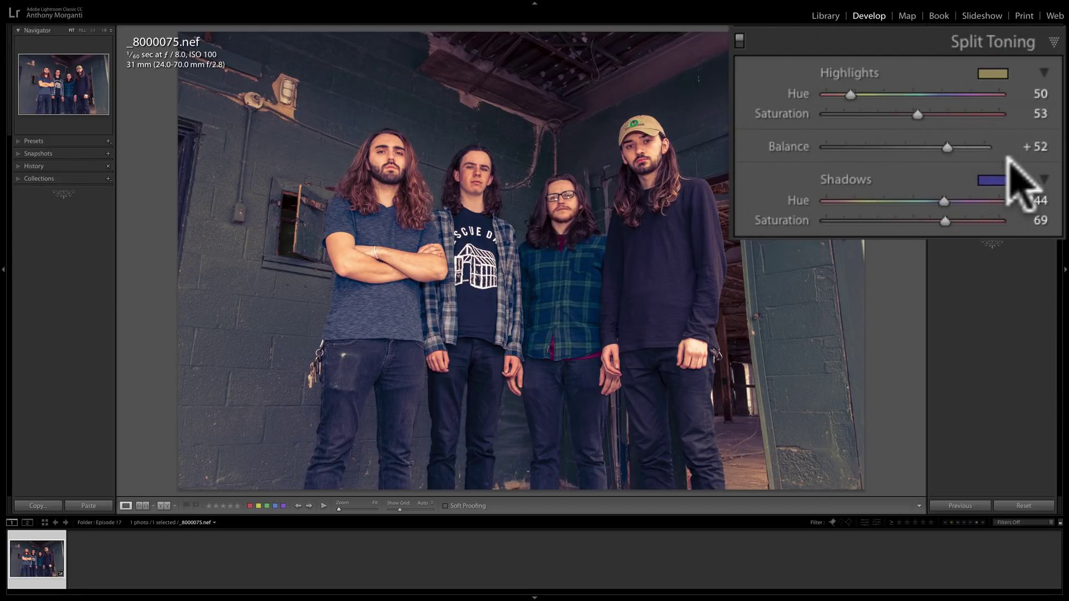
left_click(945, 146)
left_click_drag(945, 144, 997, 151)
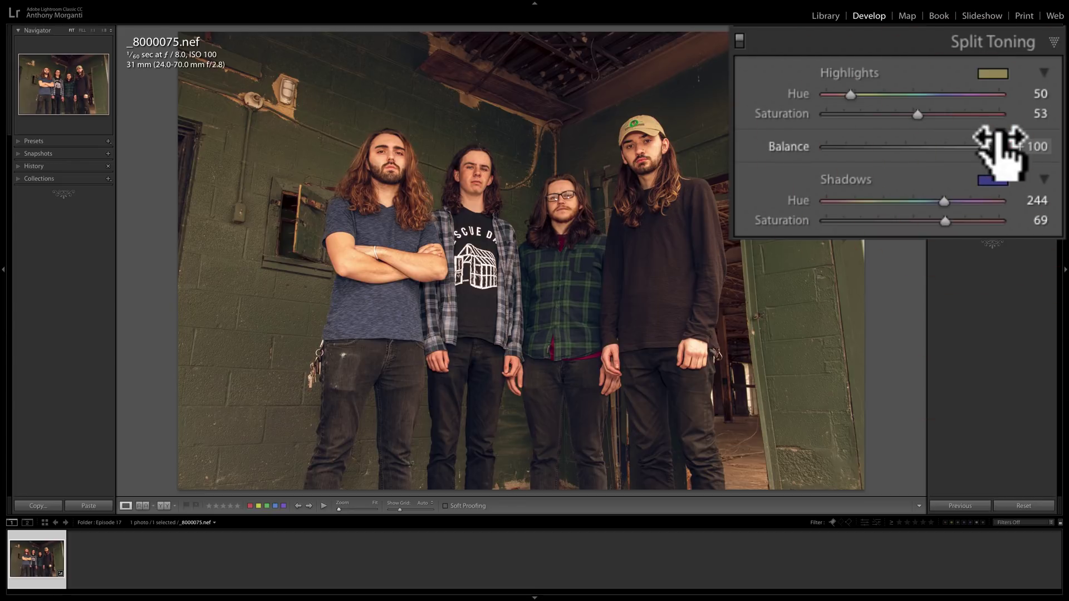
left_click_drag(986, 146, 895, 186)
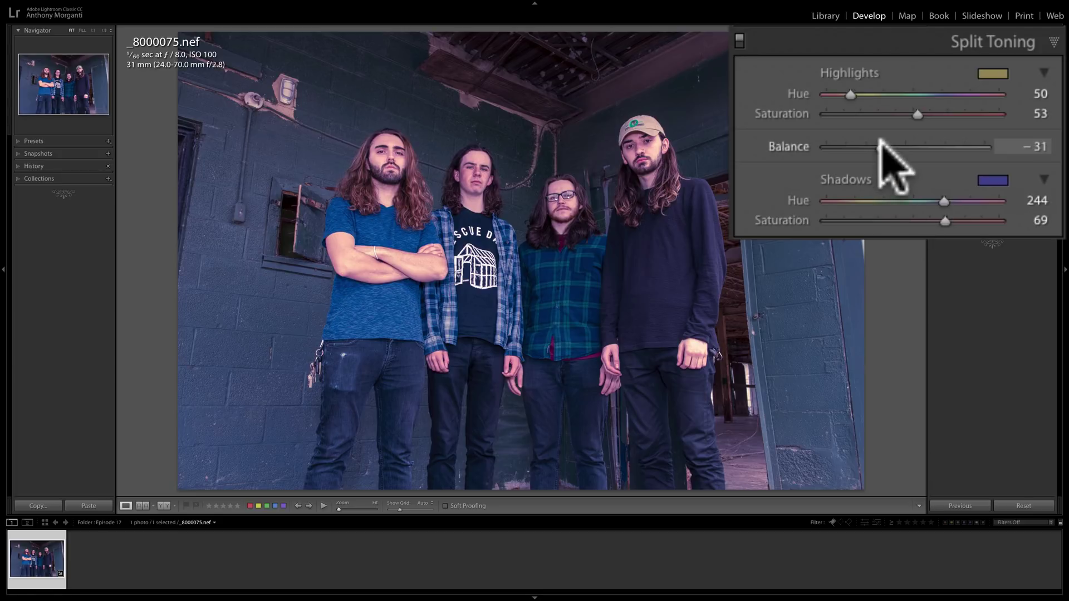
left_click_drag(880, 143, 787, 145)
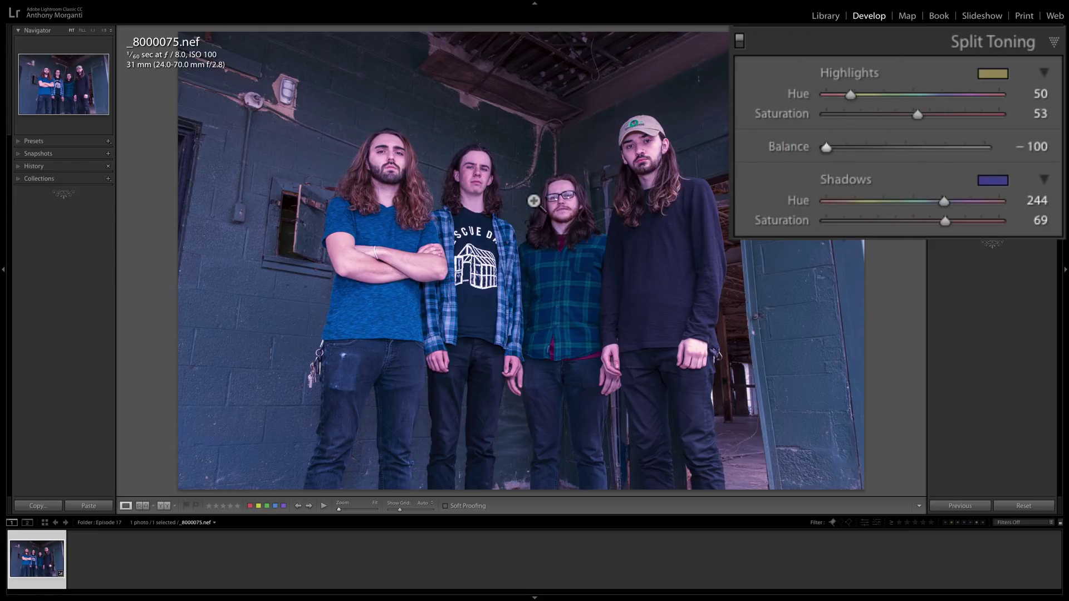
Reset the Split Toning balance to its default of 0.
left_click_drag(902, 148, 911, 146)
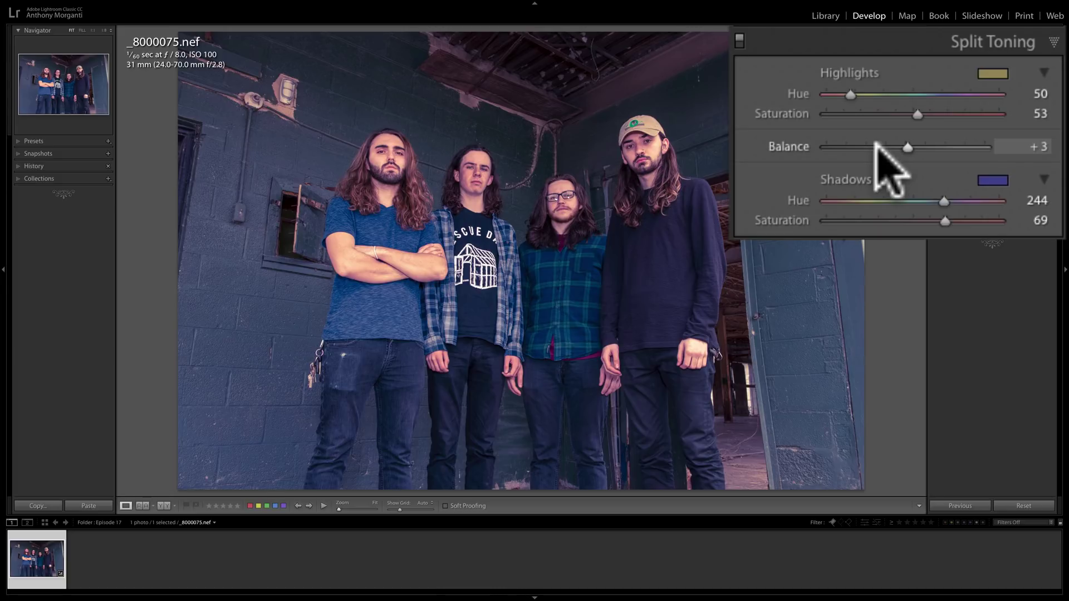
left_click(889, 147)
left_click(878, 147)
double_click(787, 146)
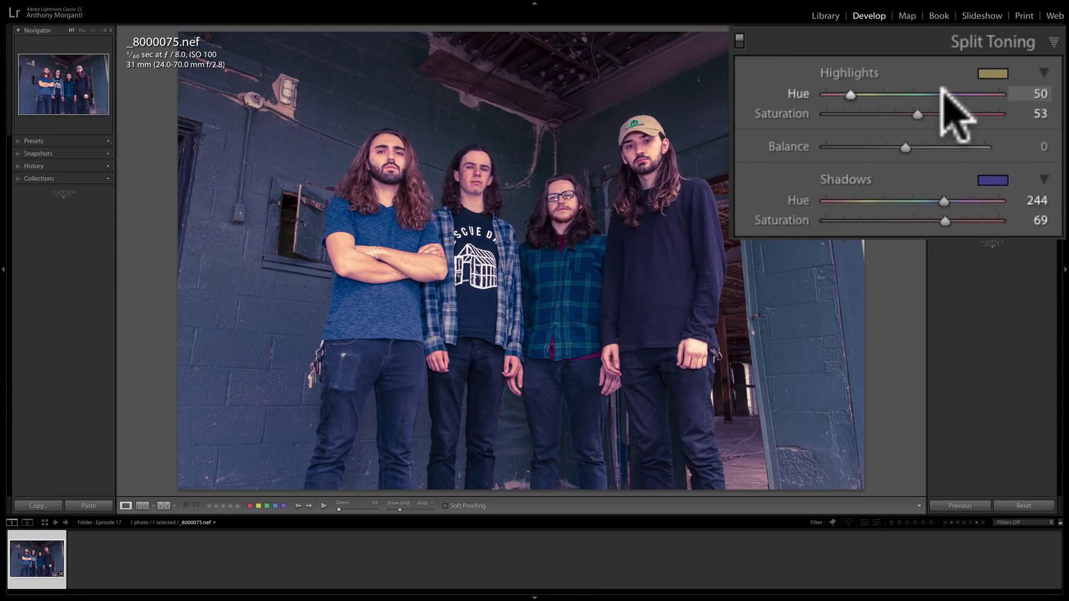
Reset the hue and saturation of both the highlights and the shadows to 0.
double_click(849, 73)
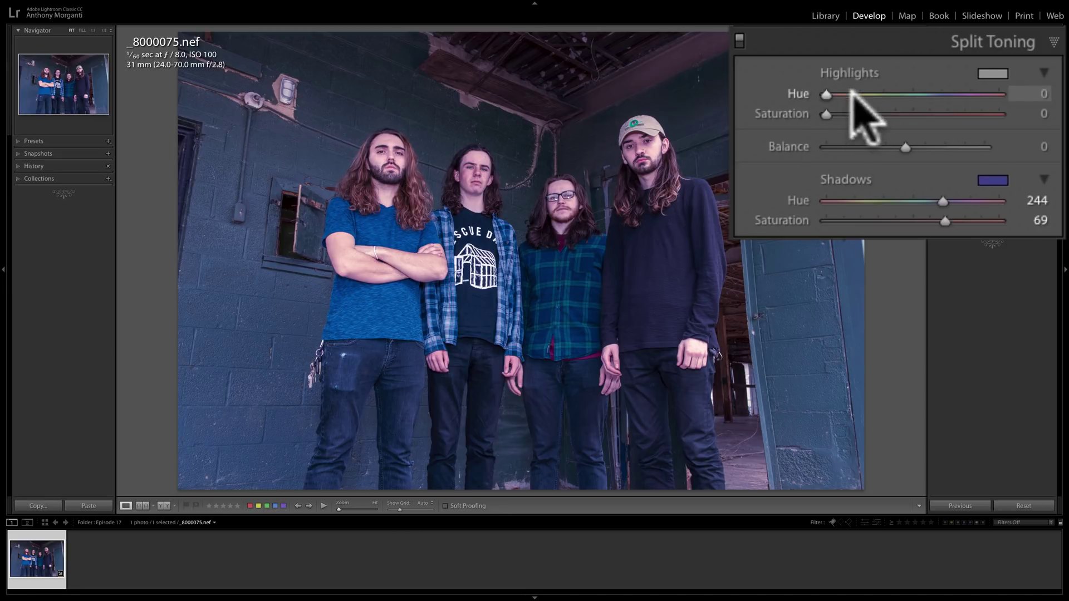
key("alt")
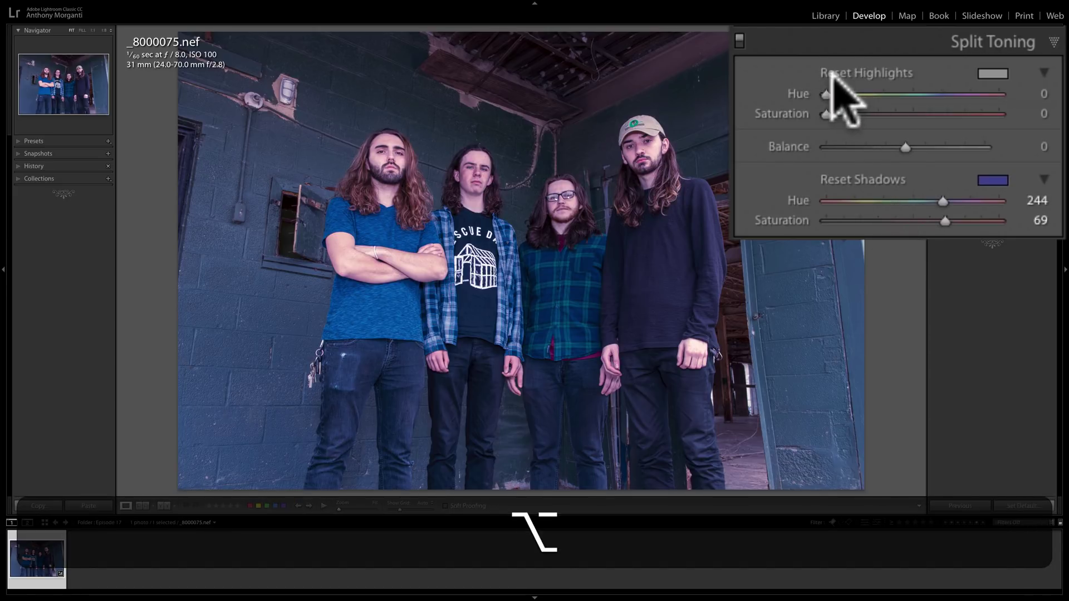
left_click(877, 177, "alt")
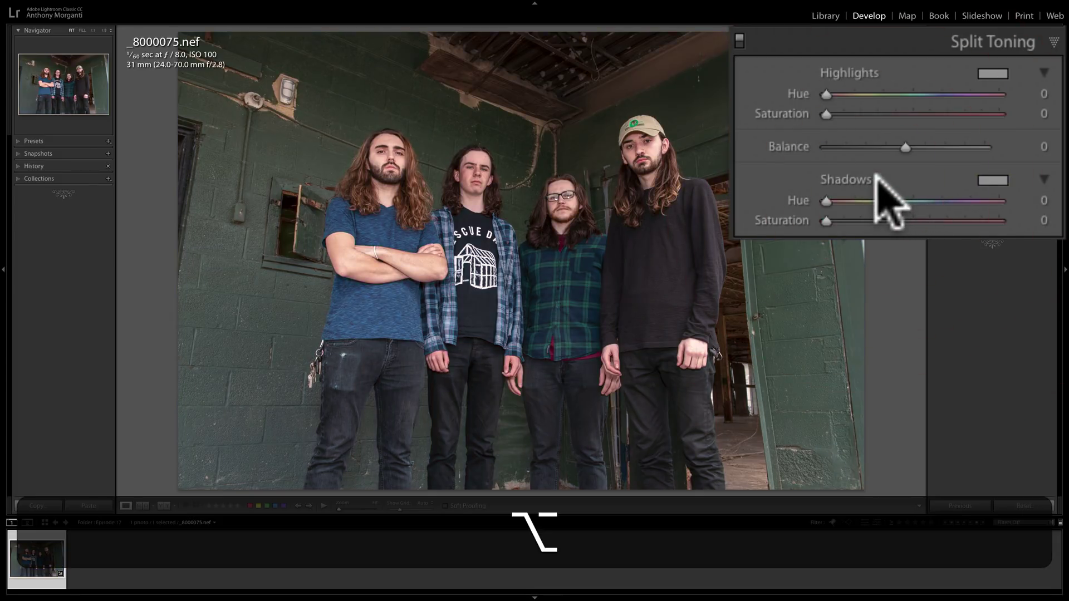
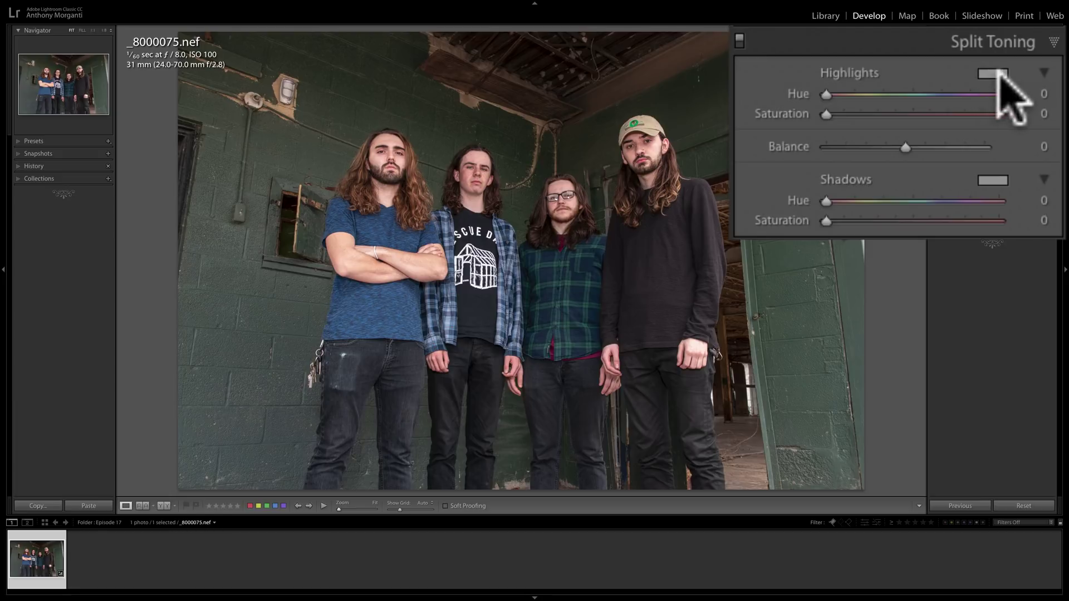
Pick a green highlights tint with hue 117 and saturation 62 from the color picker, and close the picker.
left_click(994, 73)
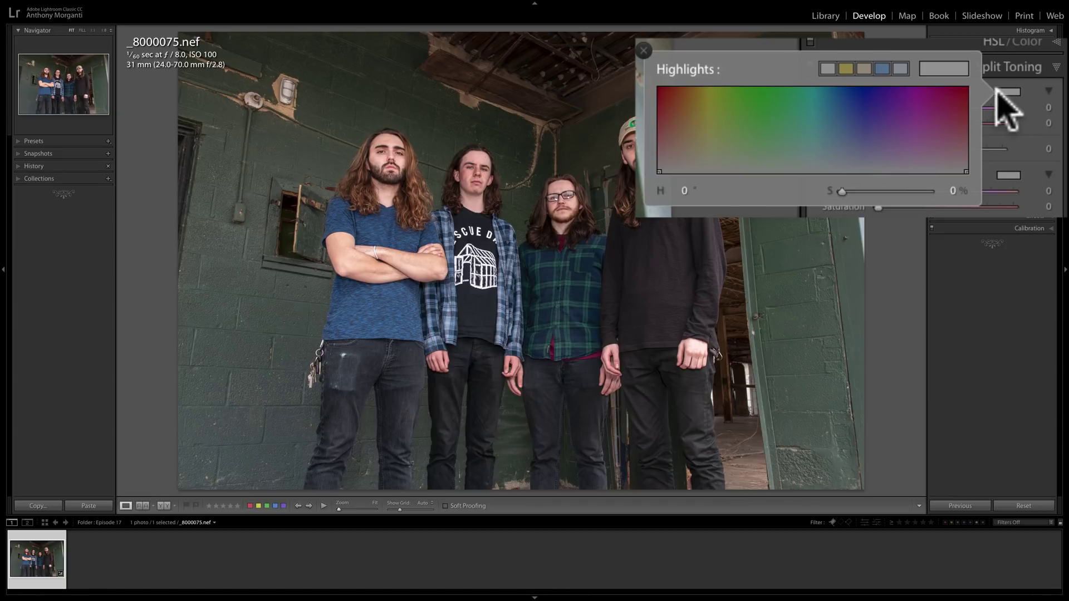
left_click(713, 115)
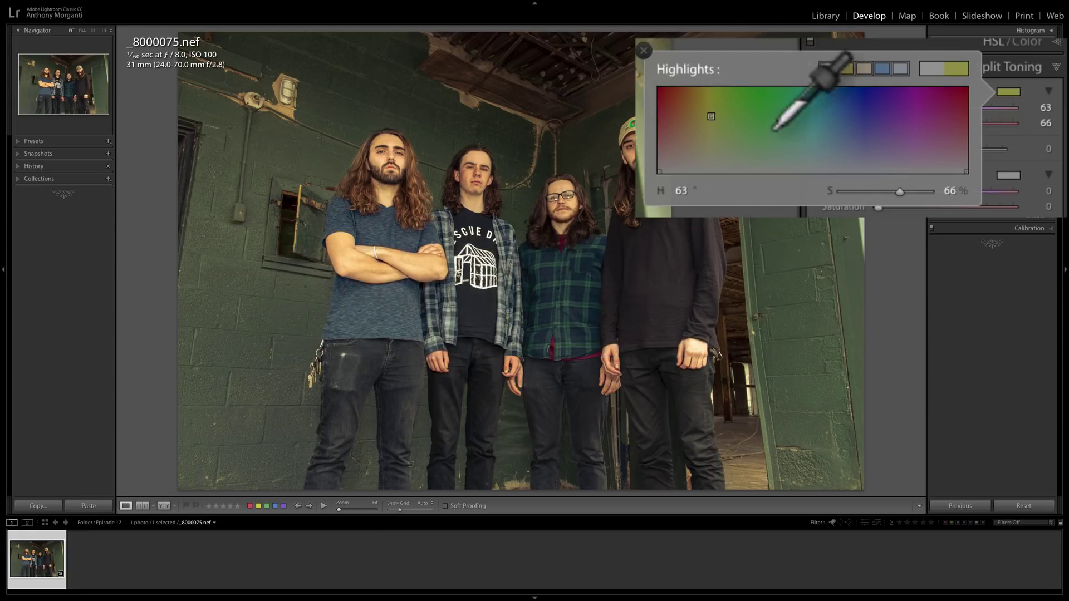
left_click(929, 121)
left_click_drag(813, 115, 758, 119)
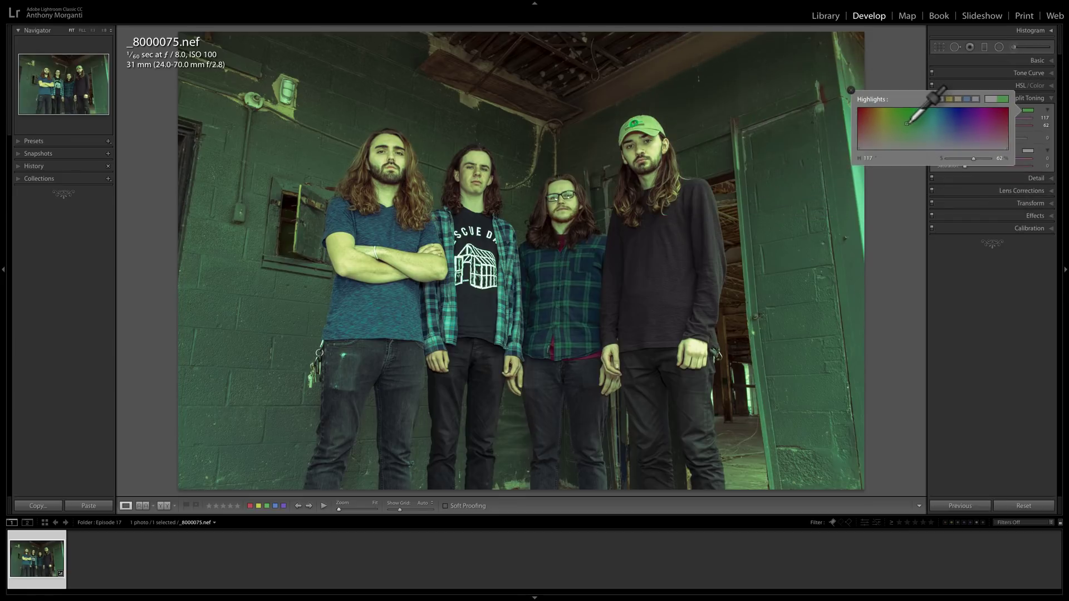
left_click(445, 127)
left_click(445, 127)
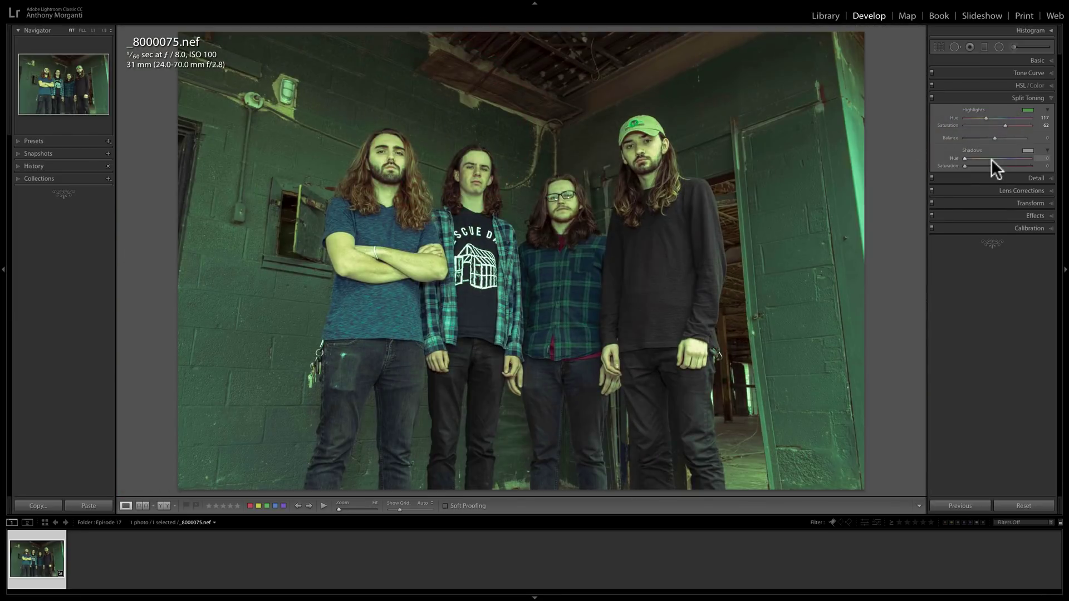
Sample a reddish highlights tint from the photo itself beside the man in the cap, with hue 19 and saturation 66.
left_click(1028, 110)
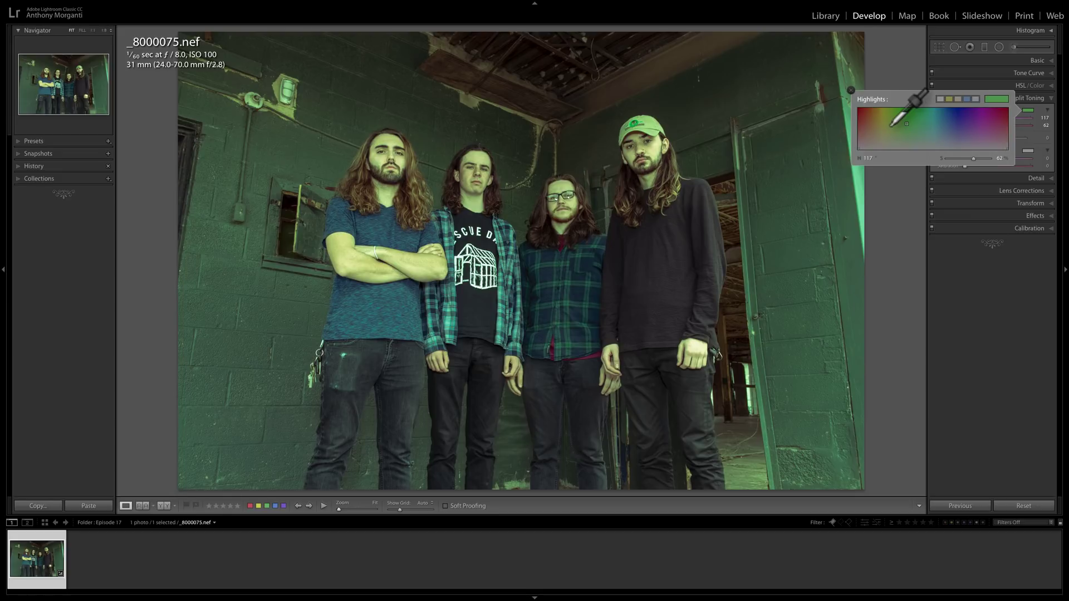
left_click_drag(892, 124, 736, 208)
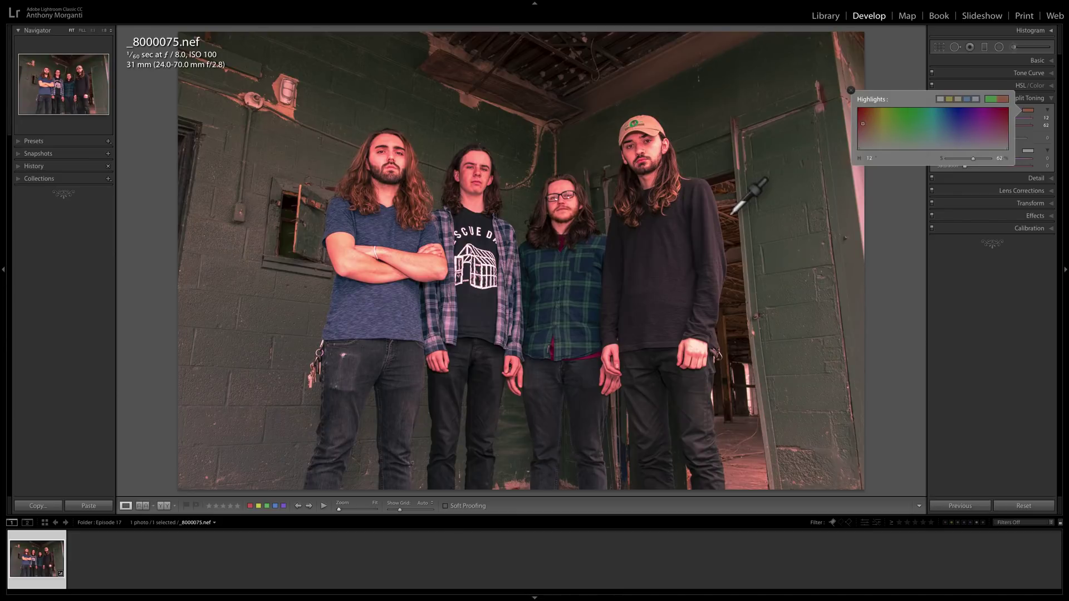
left_click_drag(736, 207, 731, 213)
left_click(728, 218)
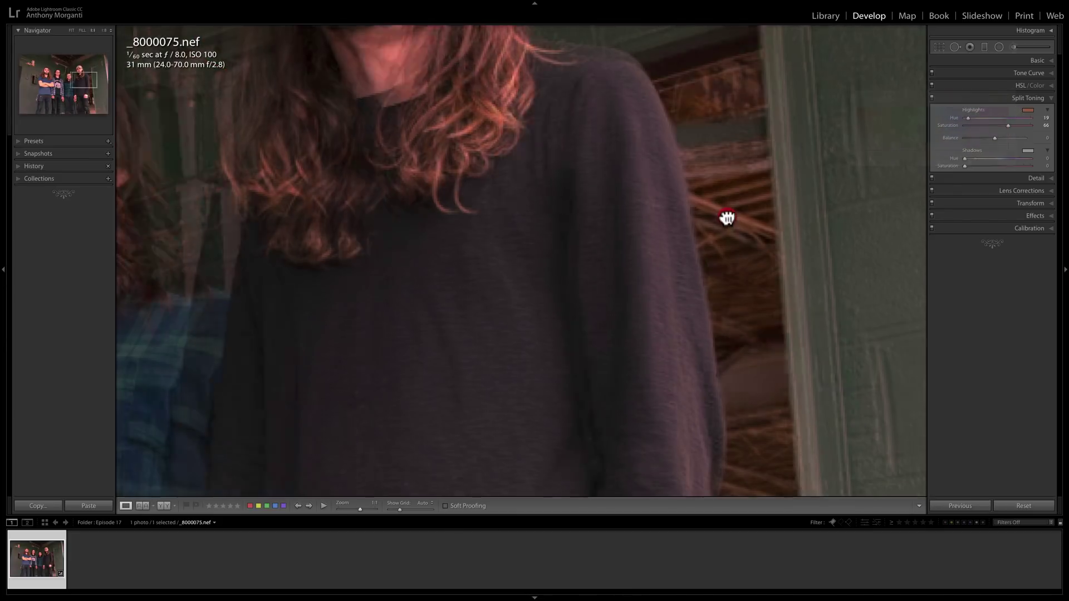
left_click(724, 215)
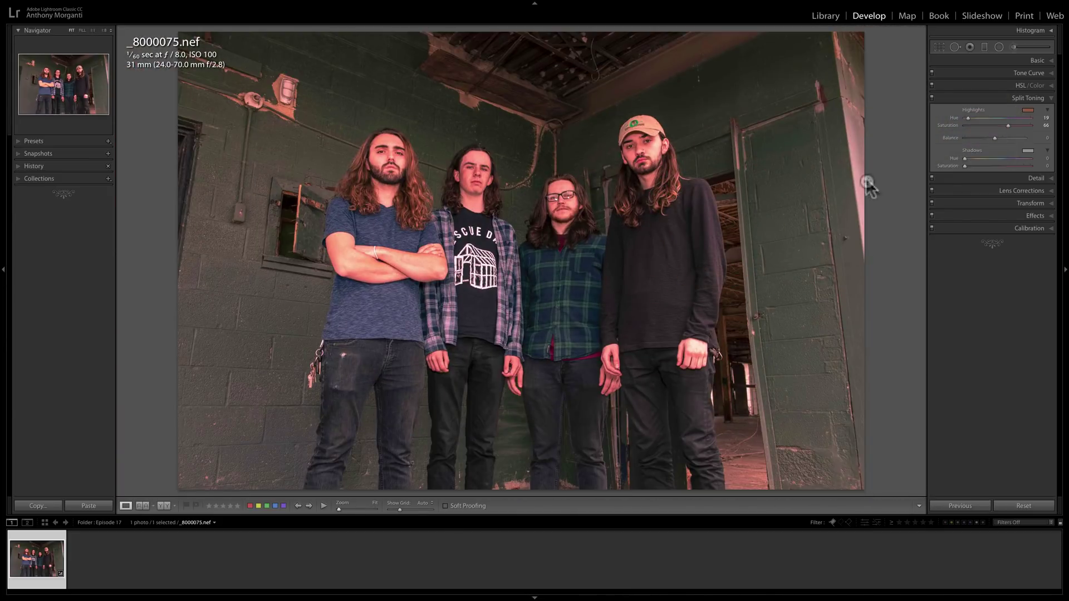
Change the highlights tint to a yellow-green with hue 68 and saturation 70 in the color picker, and close it.
left_click(1028, 110)
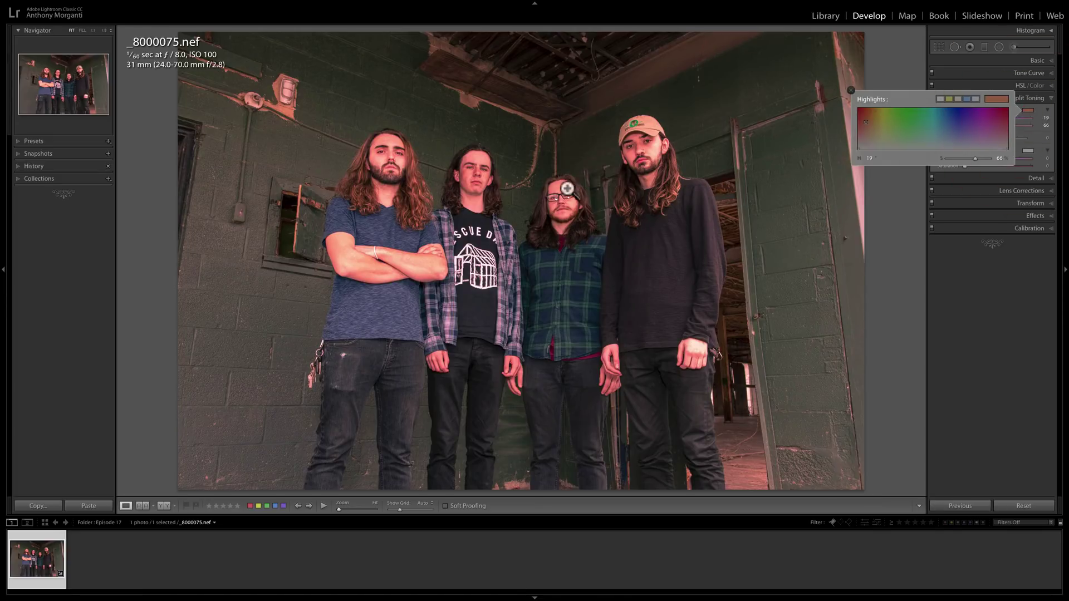
left_click(884, 120)
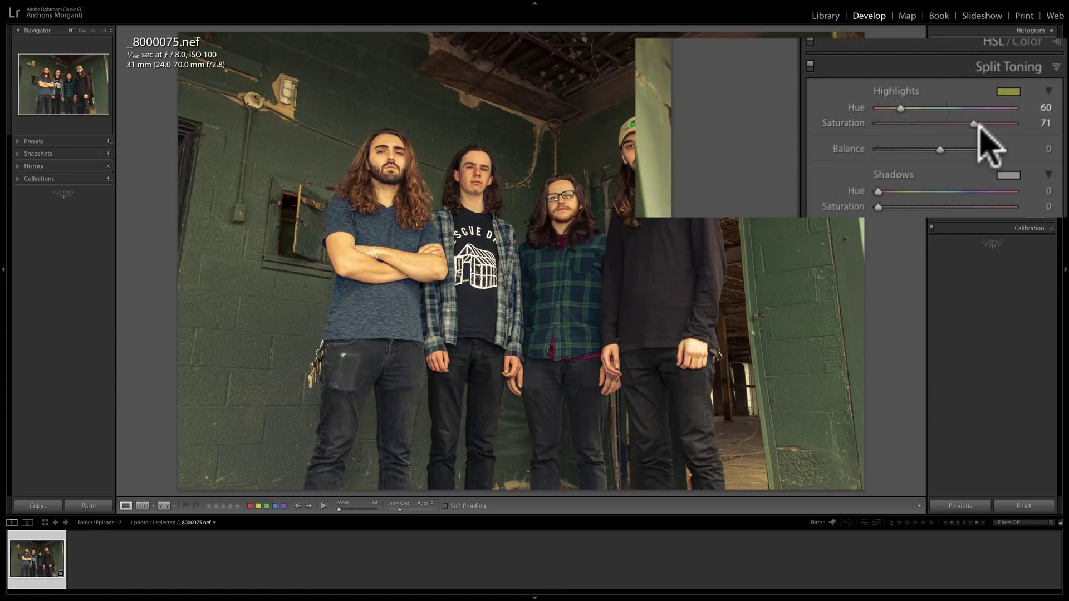
left_click(1009, 92)
mouse_move(901, 193)
left_mouse_down()
mouse_move(878, 192)
mouse_move(930, 192)
mouse_move(863, 190)
mouse_move(914, 193)
mouse_move(871, 191)
mouse_move(902, 191)
left_mouse_up()
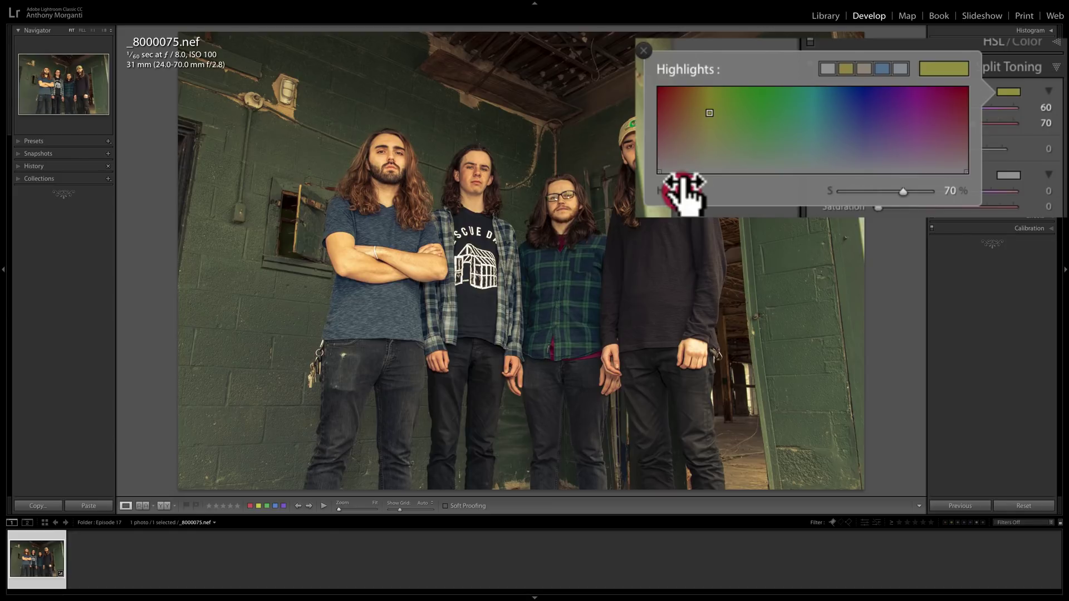
left_click_drag(684, 189, 746, 189)
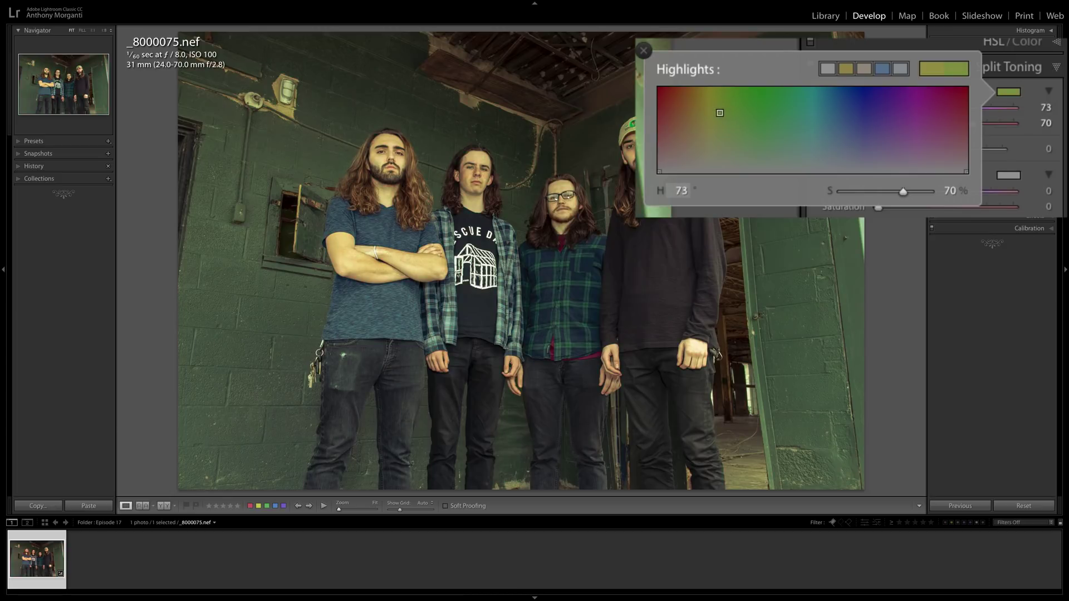
left_click_drag(680, 189, 677, 189)
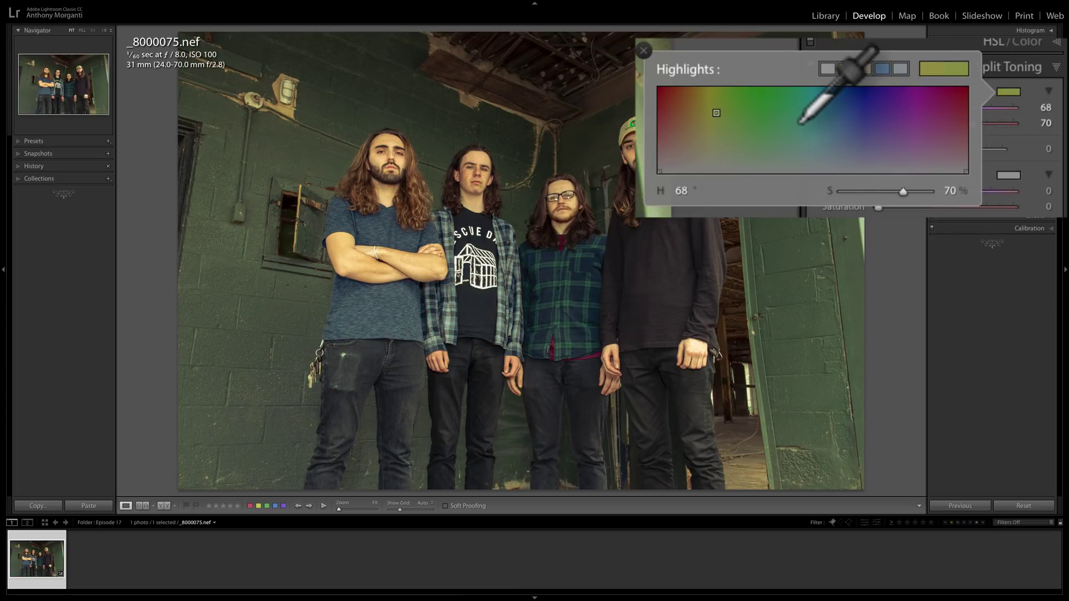
left_click(644, 51)
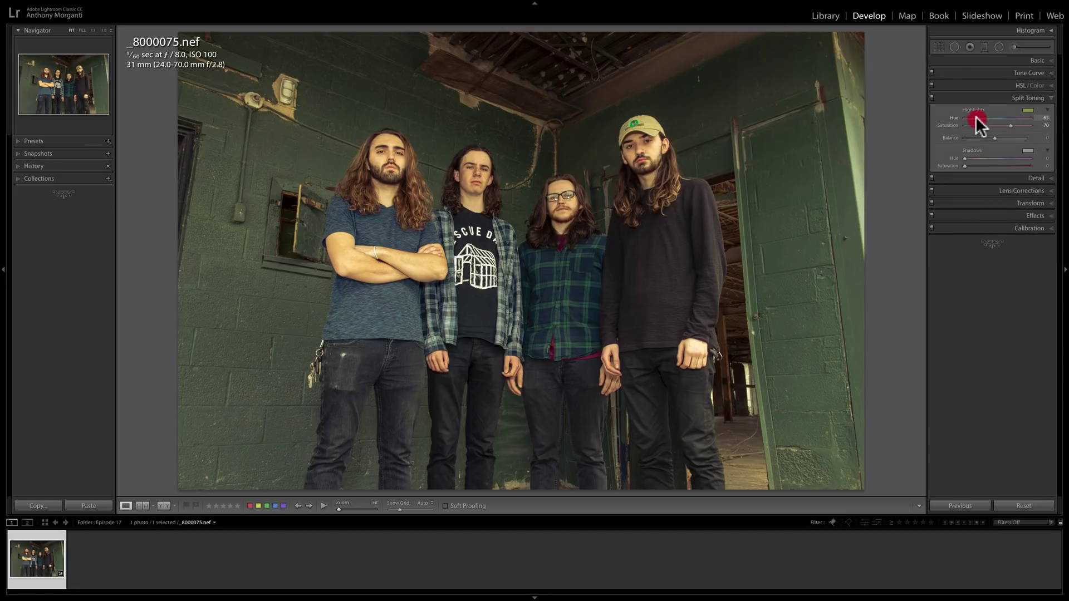
Set the highlights hue to 51, and tint the shadows with hue 242 and saturation 47.
left_click_drag(974, 118, 974, 117)
left_click_drag(974, 117, 973, 118)
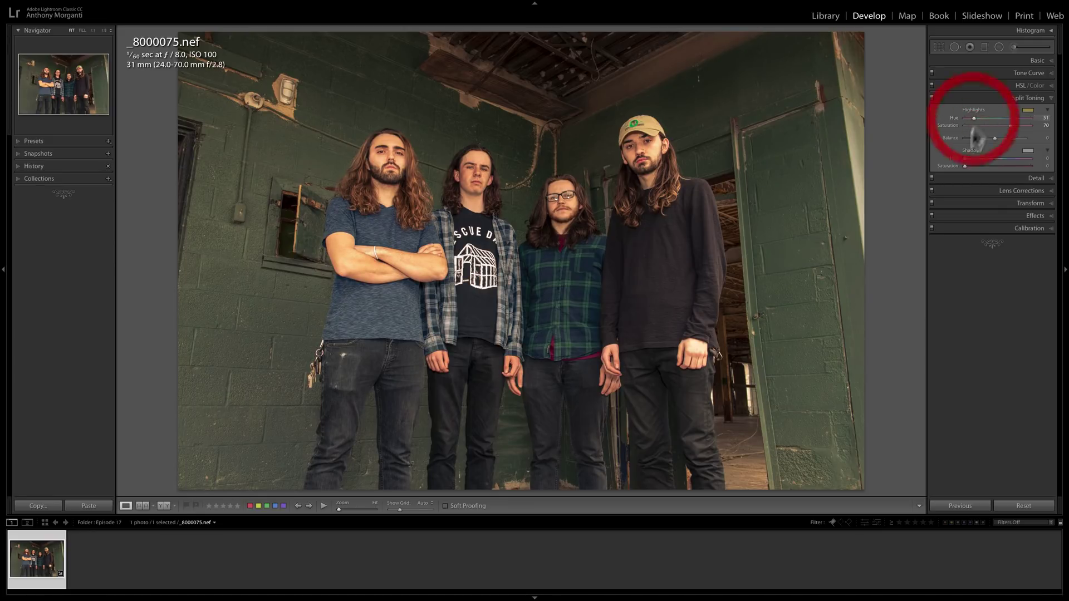
left_click_drag(965, 158, 997, 166)
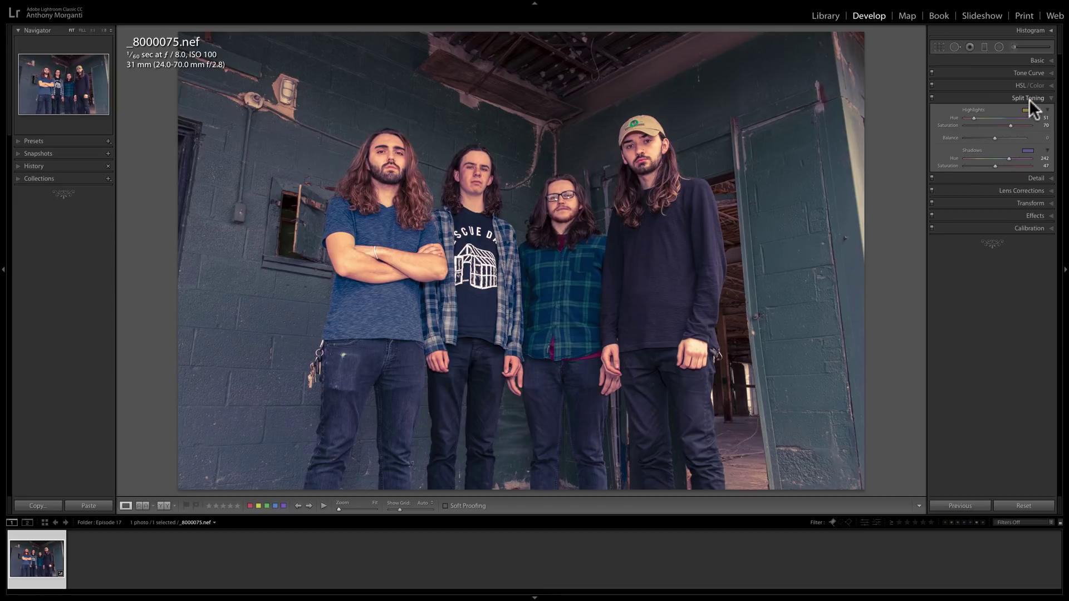
Try a faded look by raising the RGB tone curve's black point to about 17.6% and slightly lowering its white point.
left_click(1054, 75)
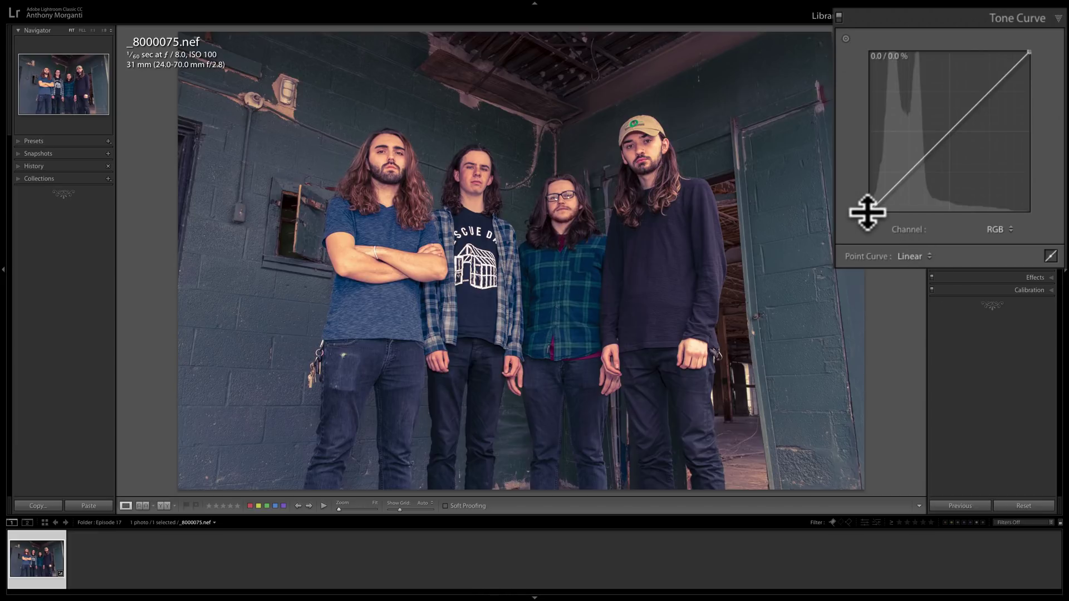
left_click_drag(868, 211, 861, 182)
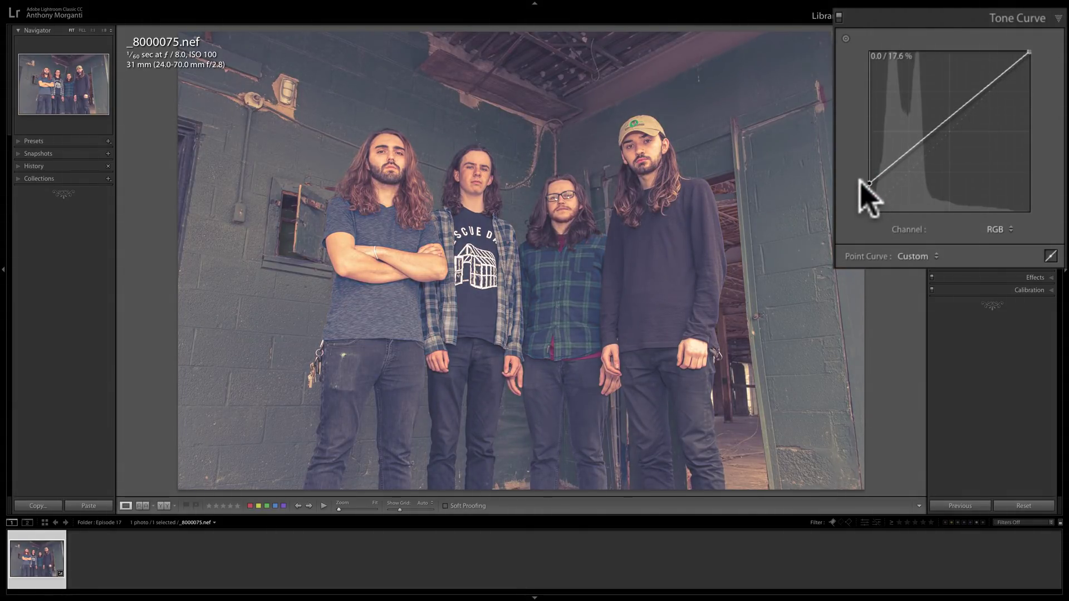
left_click(864, 182)
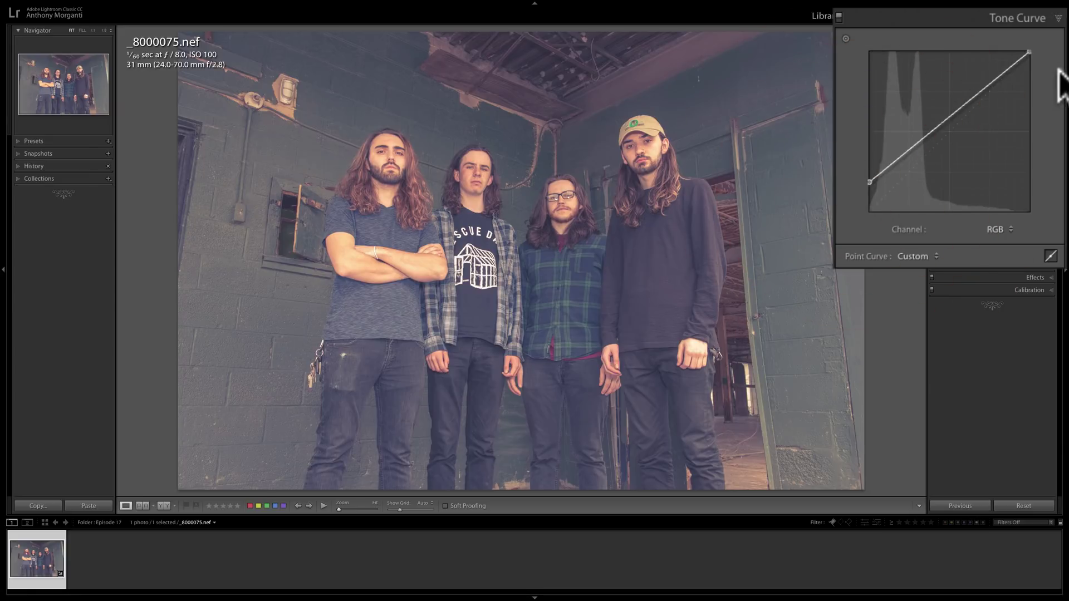
left_click_drag(1031, 53, 1037, 67)
left_click(1033, 67)
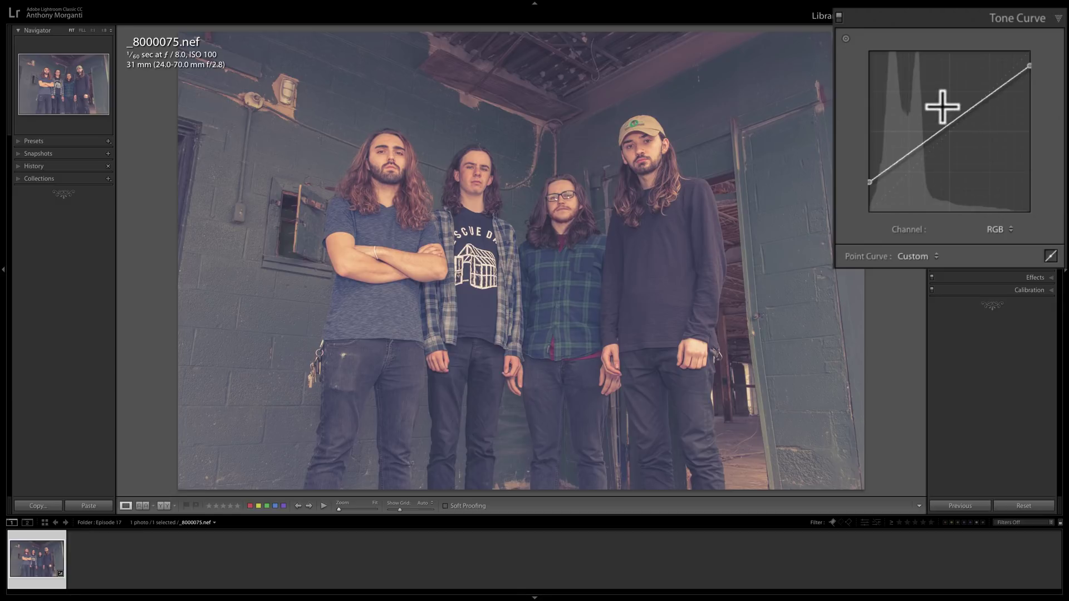
Reset the point curve to Linear and collapse the tone curve settings.
left_click(930, 257)
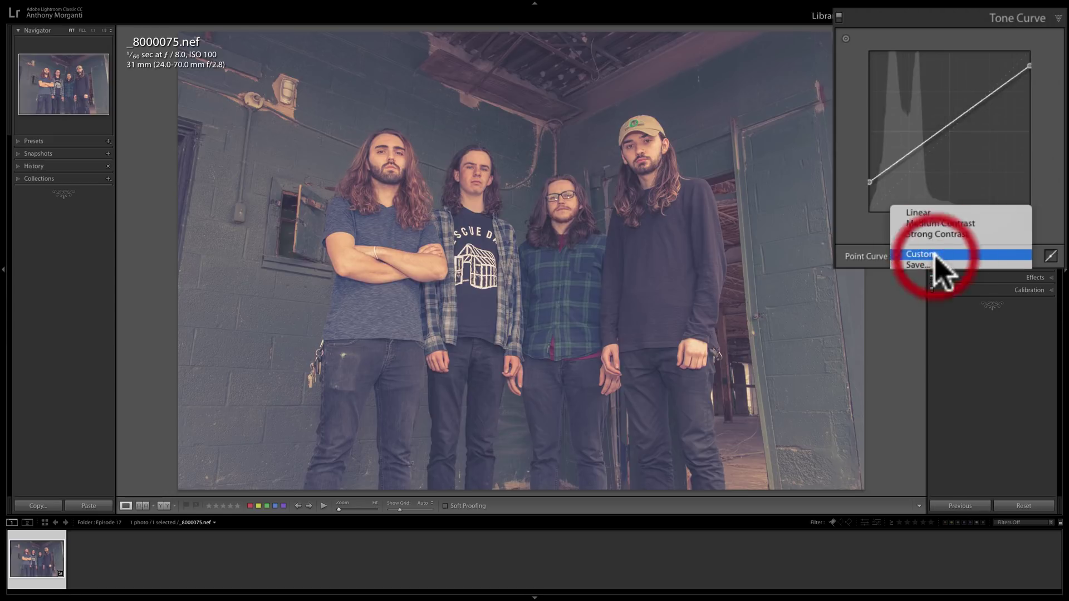
left_click(926, 214)
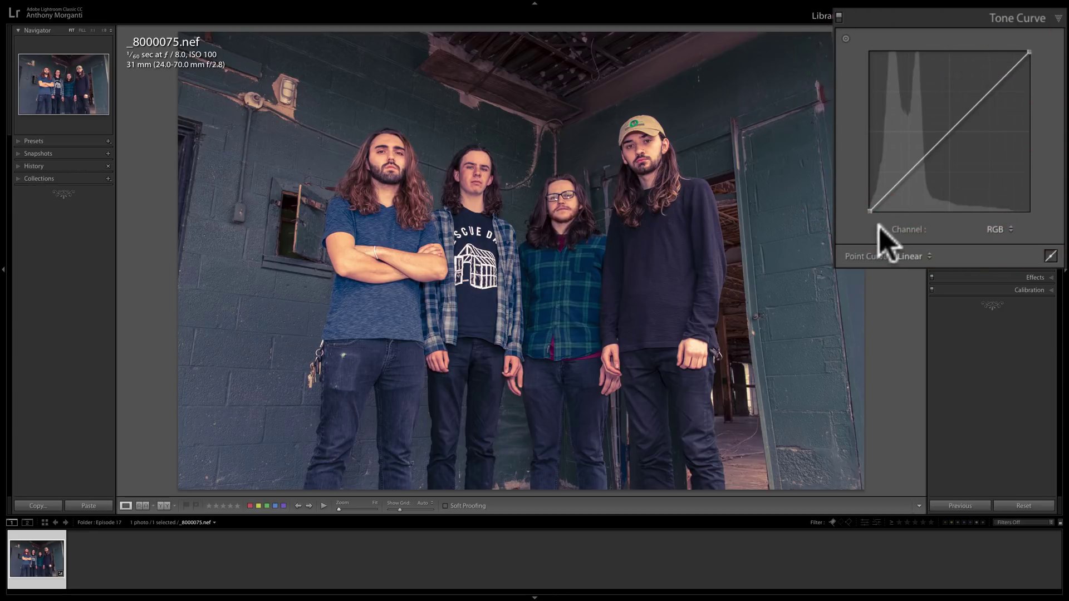
left_click(1029, 73)
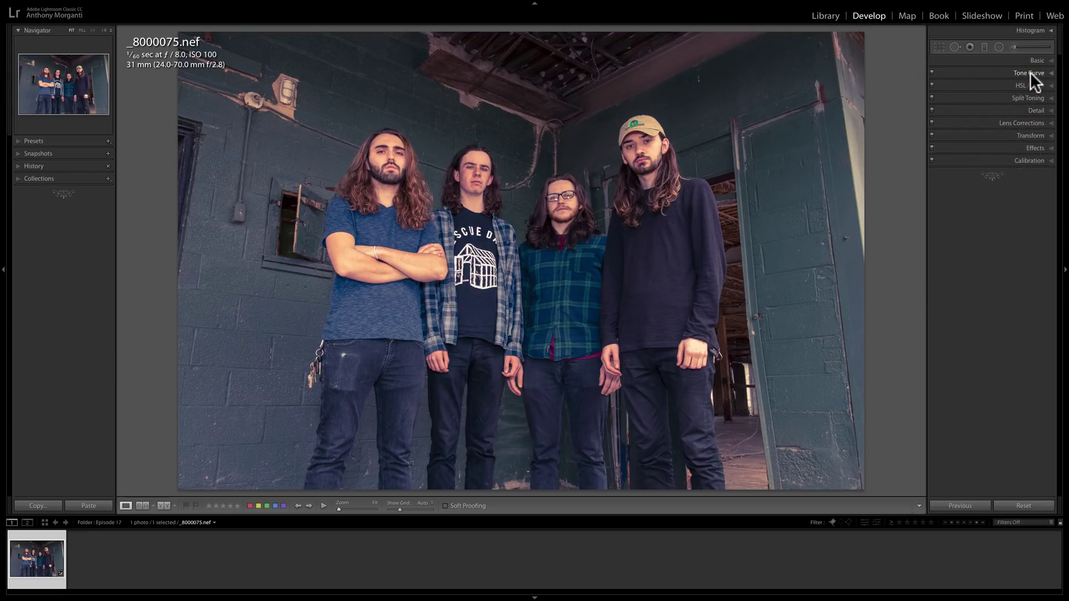
Reset the split toning tints for both highlights and shadows, and collapse the split toning settings.
left_click(1023, 97)
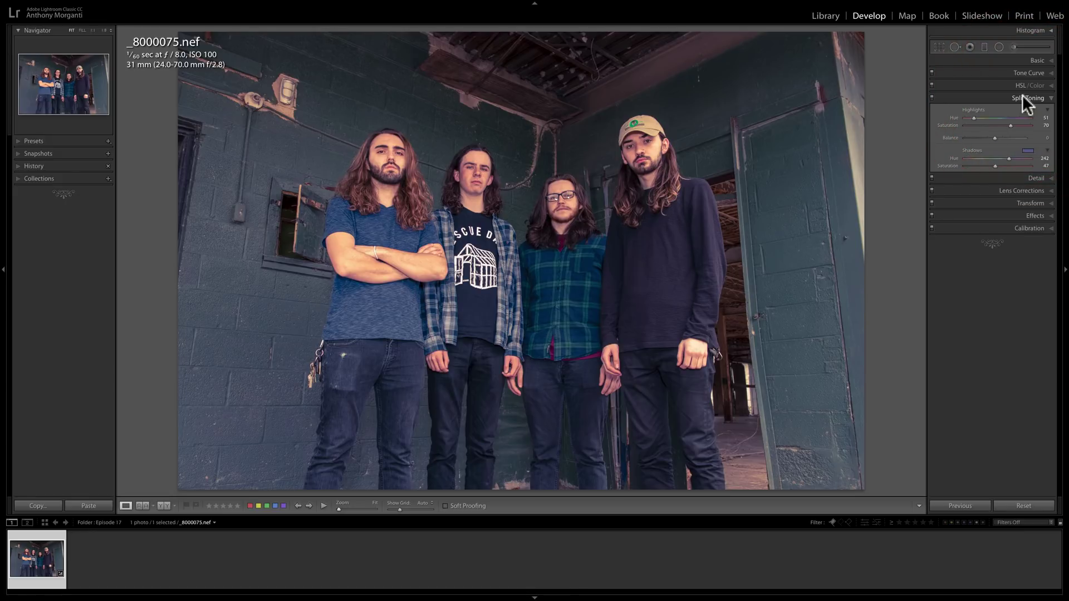
double_click(972, 110)
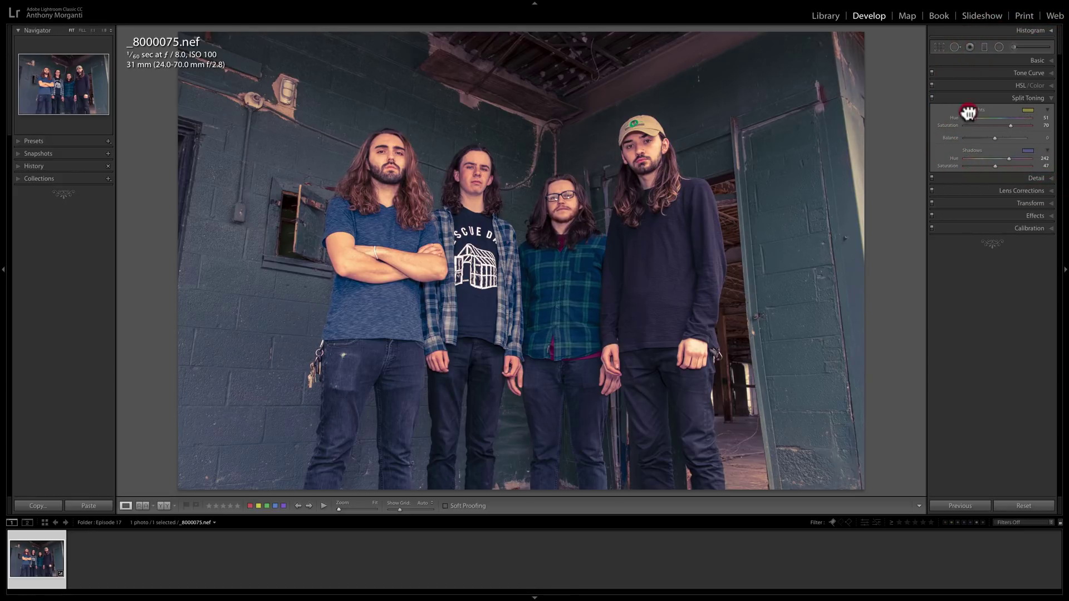
double_click(970, 147)
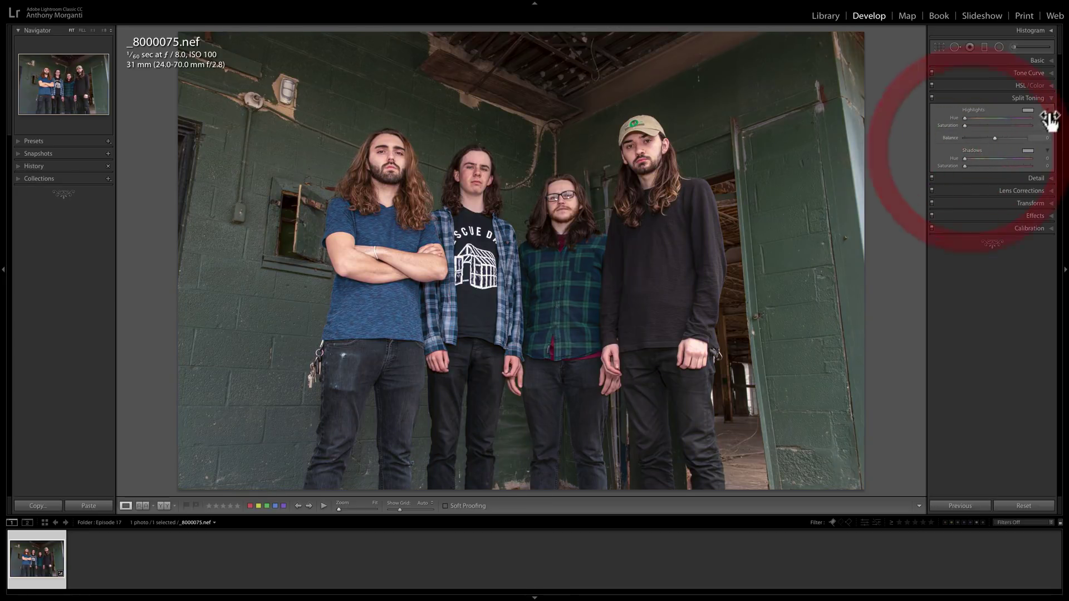
left_click(1034, 94)
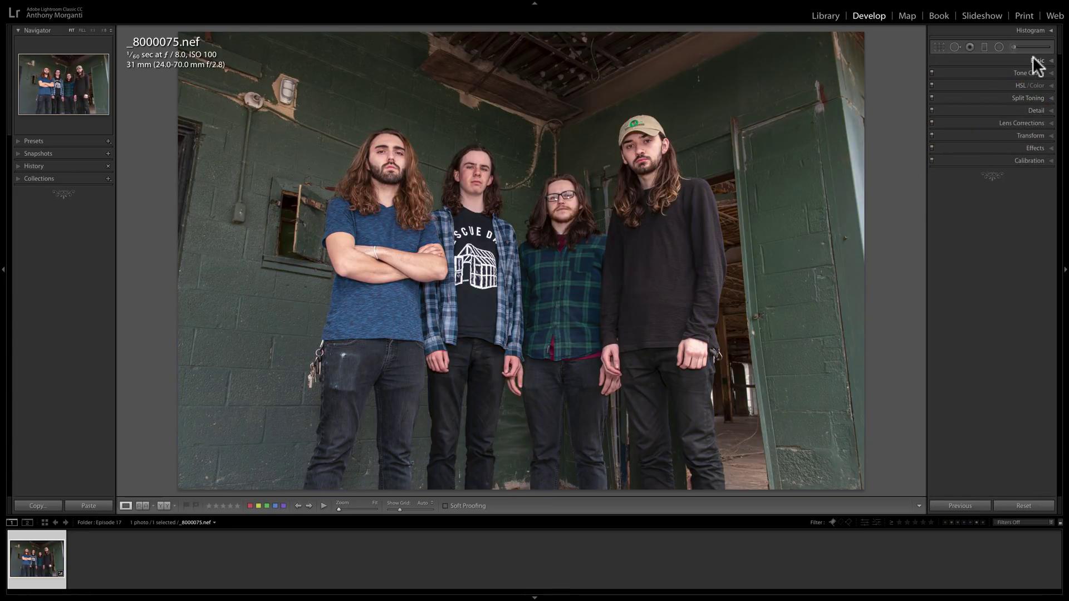
Convert the photo to the Black & White treatment and collapse the basic settings.
left_click(1035, 61)
left_click(1034, 72)
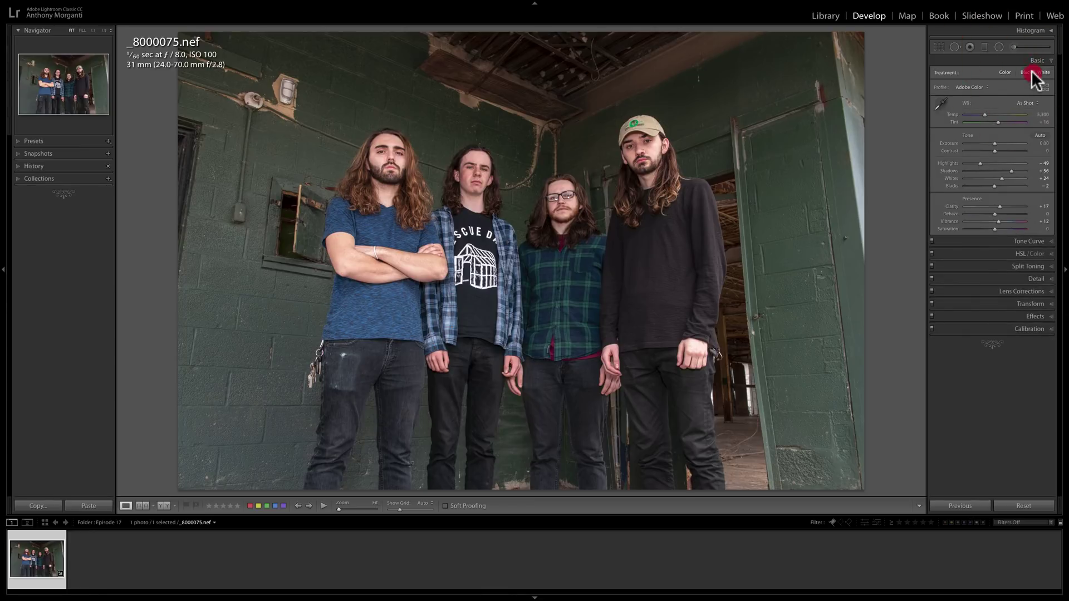
left_click(1036, 61)
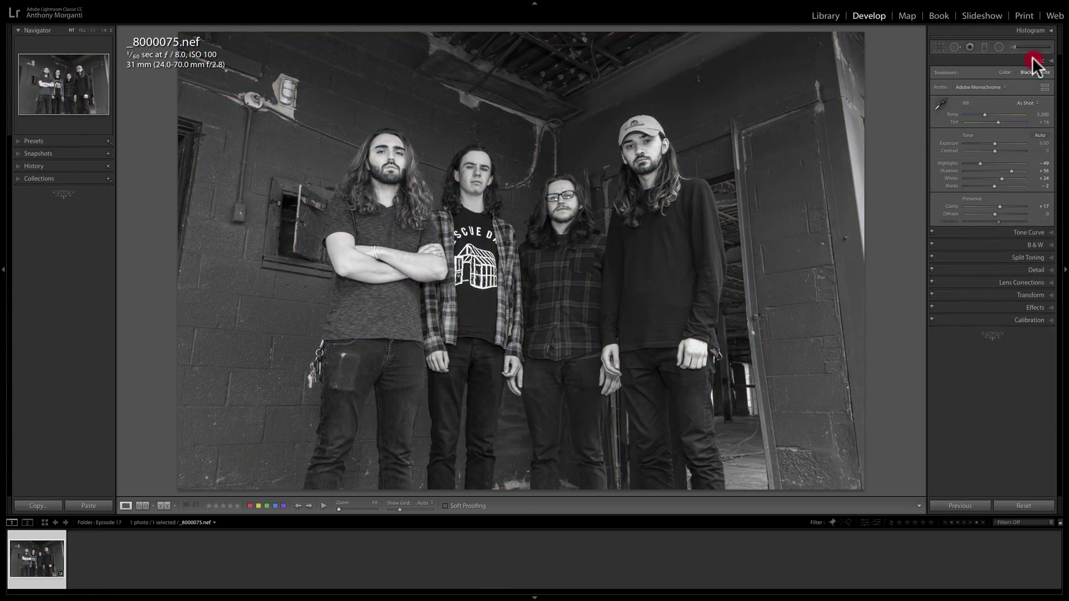
Split-tone the black-and-white photo with highlights hue 50 and saturation 82, and shadows hue 235 and saturation 69.
left_click(1034, 99)
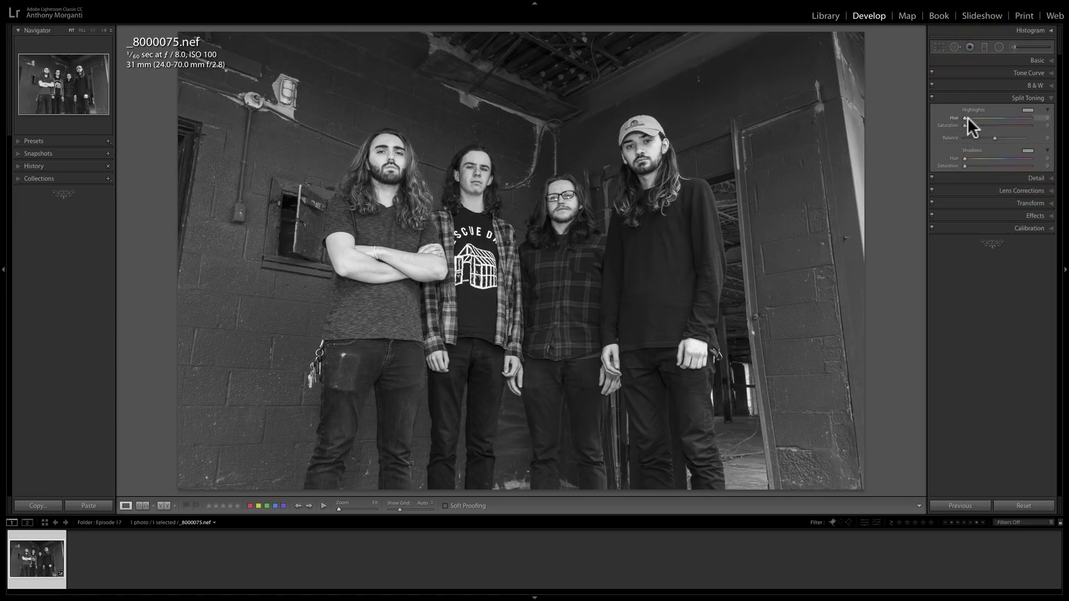
key("alt")
mouse_move(833, 95)
left_mouse_down()
mouse_move(960, 96)
mouse_move(820, 96)
mouse_move(850, 95)
left_mouse_up()
left_click_drag(830, 201, 939, 201)
left_click_drag(825, 114, 967, 114)
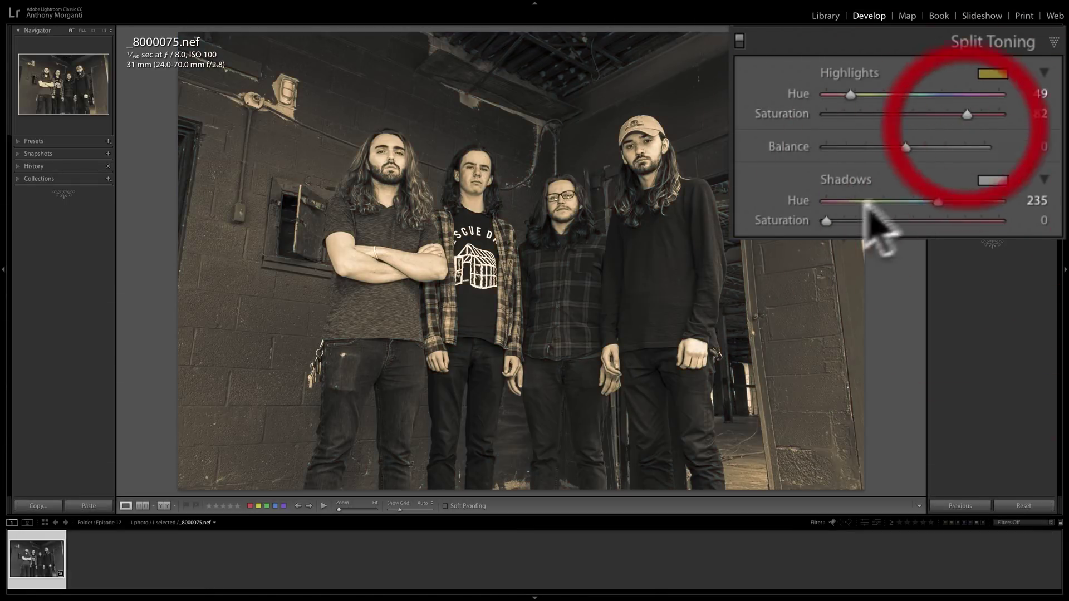
left_click_drag(826, 221, 945, 221)
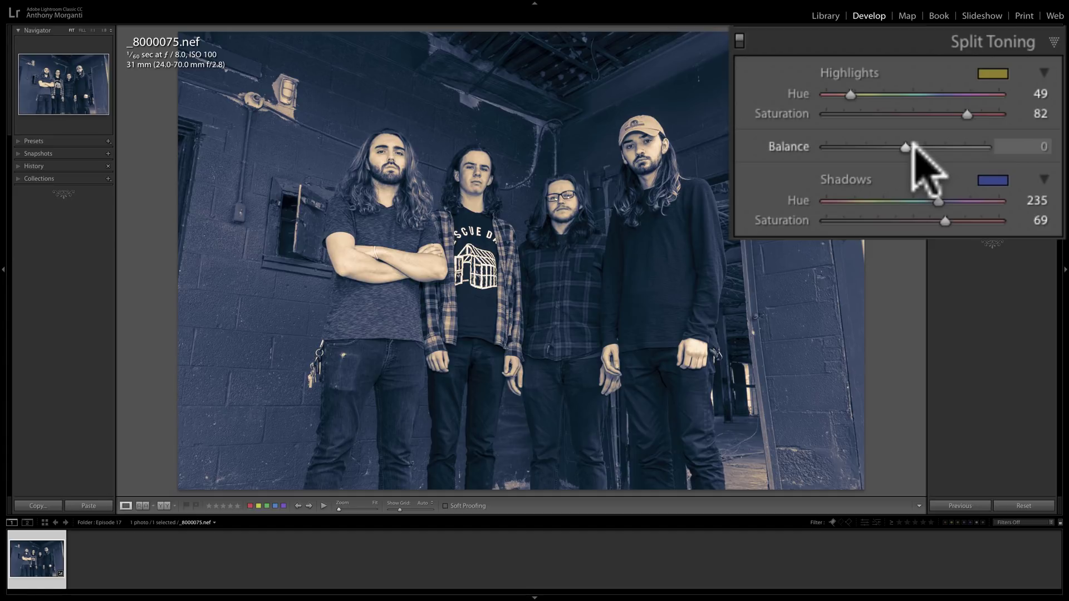
mouse_move(848, 96)
left_mouse_down()
mouse_move(933, 97)
mouse_move(847, 91)
left_mouse_up()
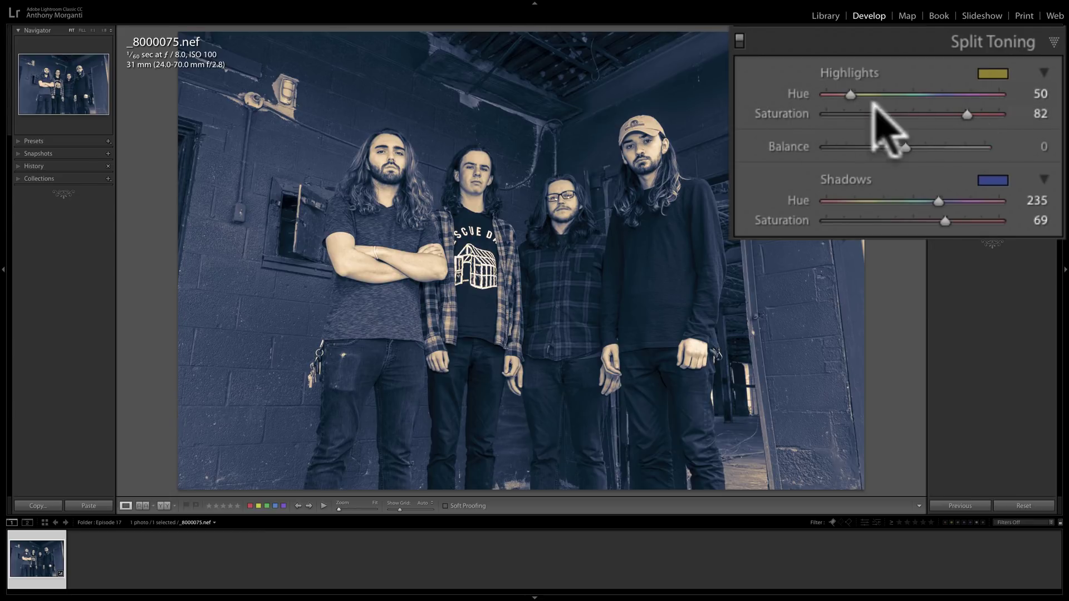
Set the split toning balance to -2 with the highlights and shadows sliders collapsed, and expand both sets again.
left_click(1044, 71)
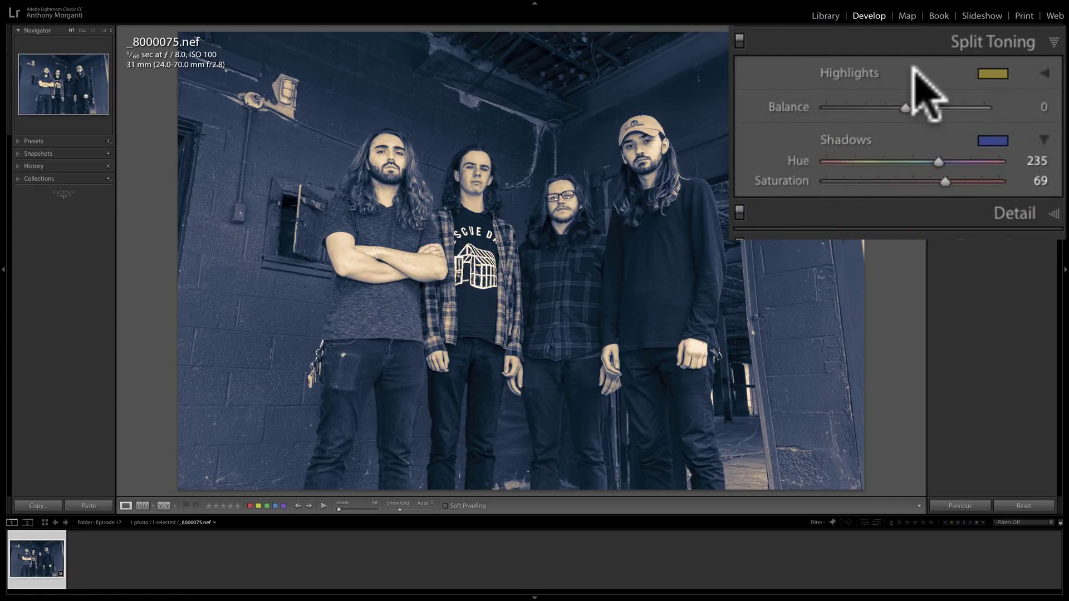
left_click(1044, 140)
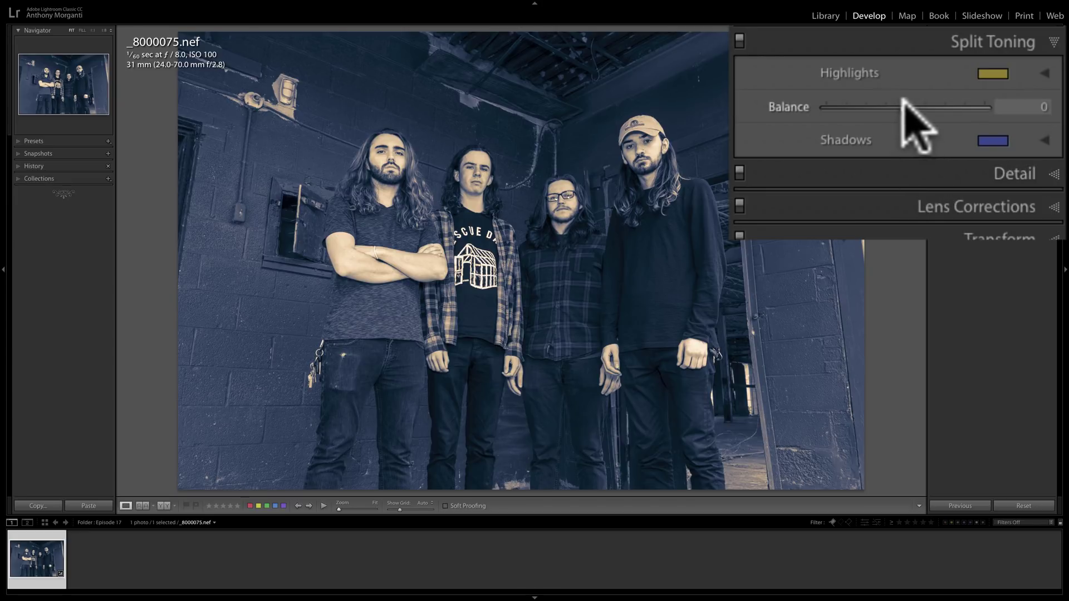
mouse_move(907, 107)
left_mouse_down()
mouse_move(969, 99)
mouse_move(903, 96)
left_mouse_up()
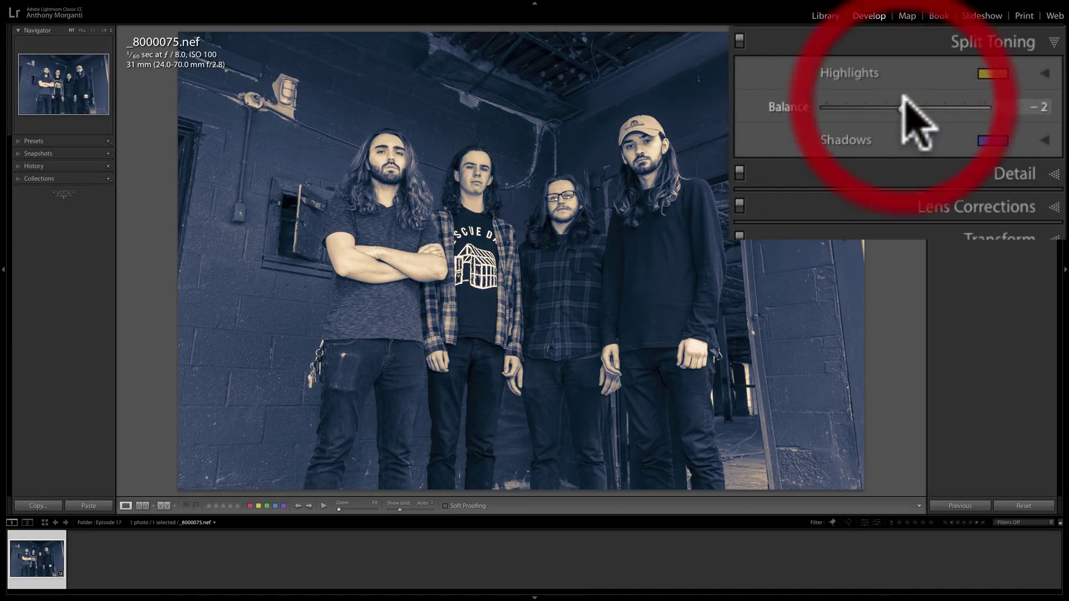
left_click(1045, 73)
left_click(1045, 179)
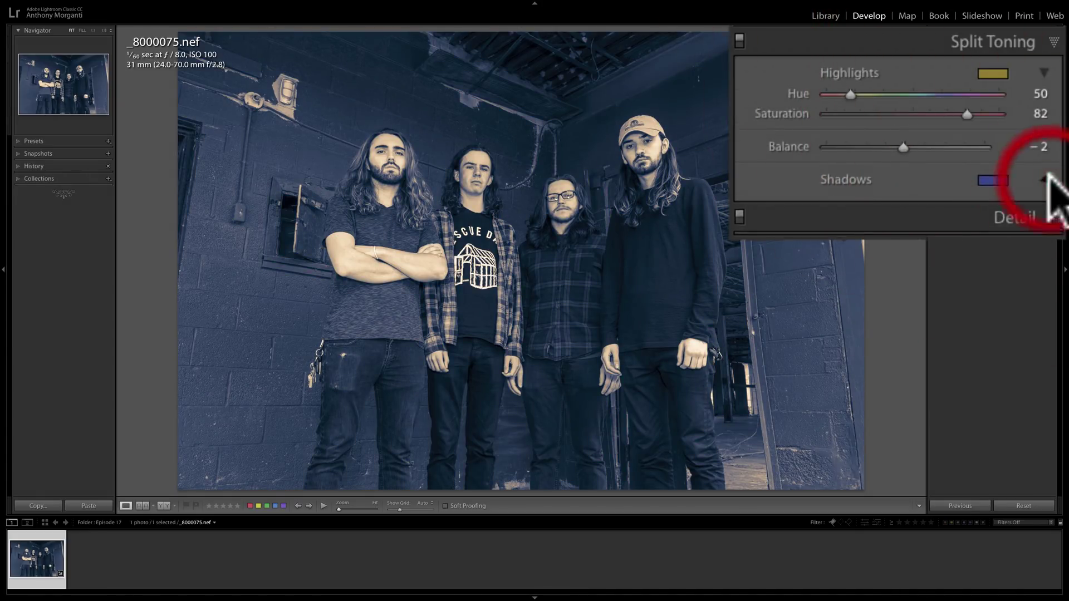